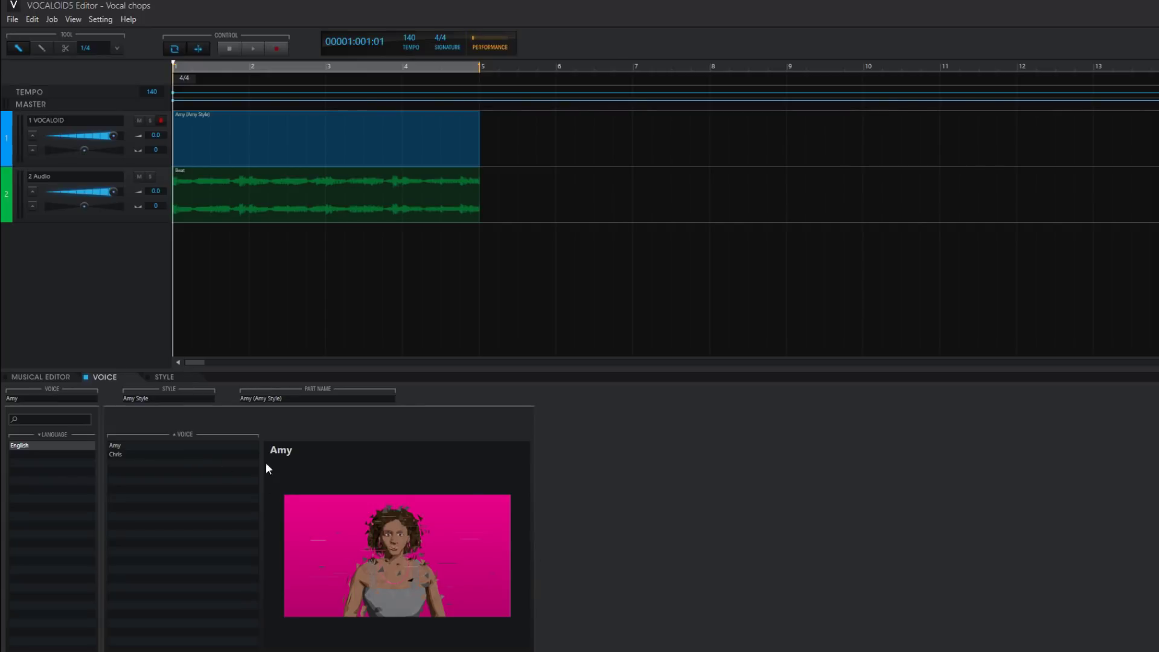
- Choose Amy as the singing voice and play the beat once to hear it
left_click(172, 445)
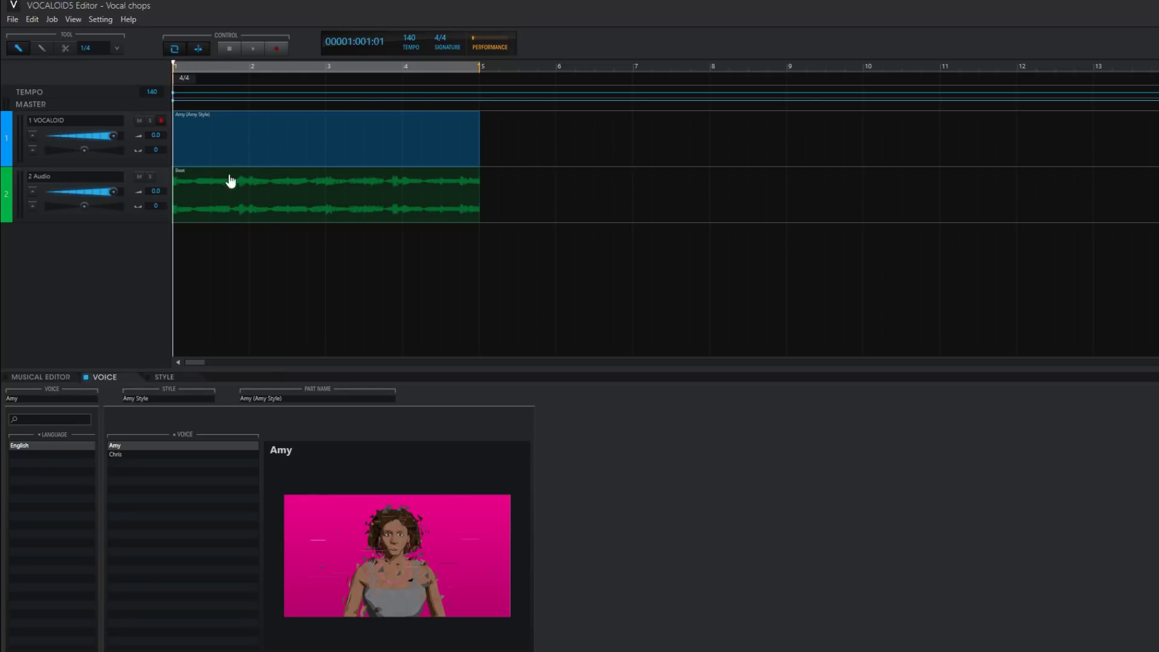
left_click(253, 48)
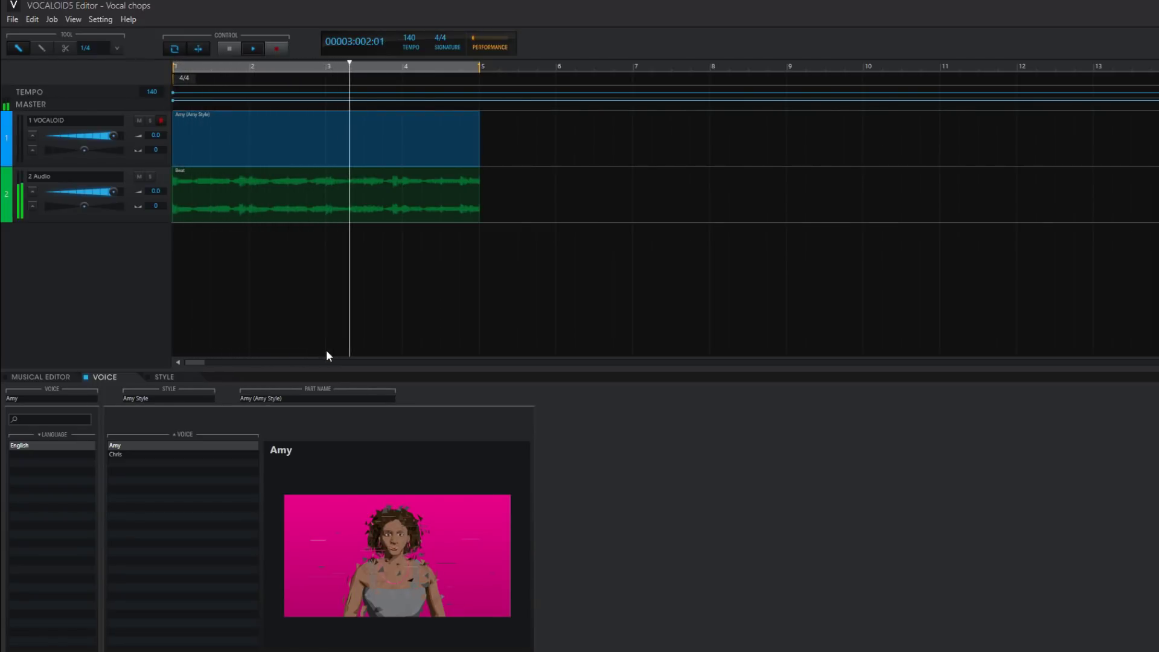
left_click(234, 48)
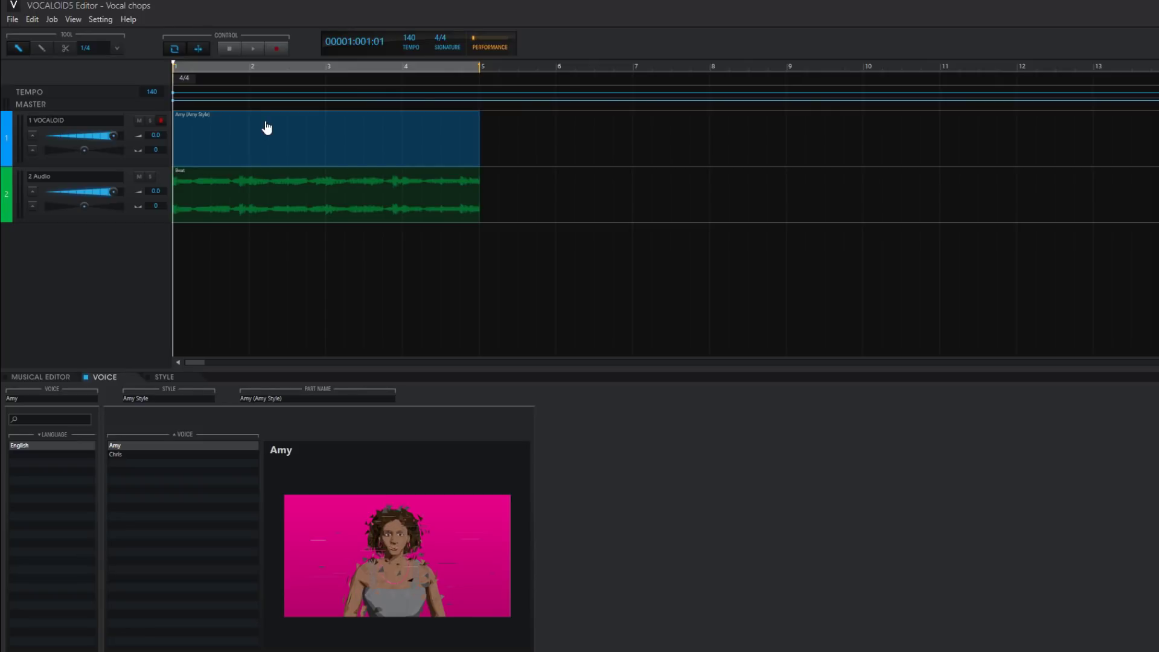
- Enlarge the piano roll and draw the first short Ooh note near C3 in bar 1, auditioning it
left_click(42, 375)
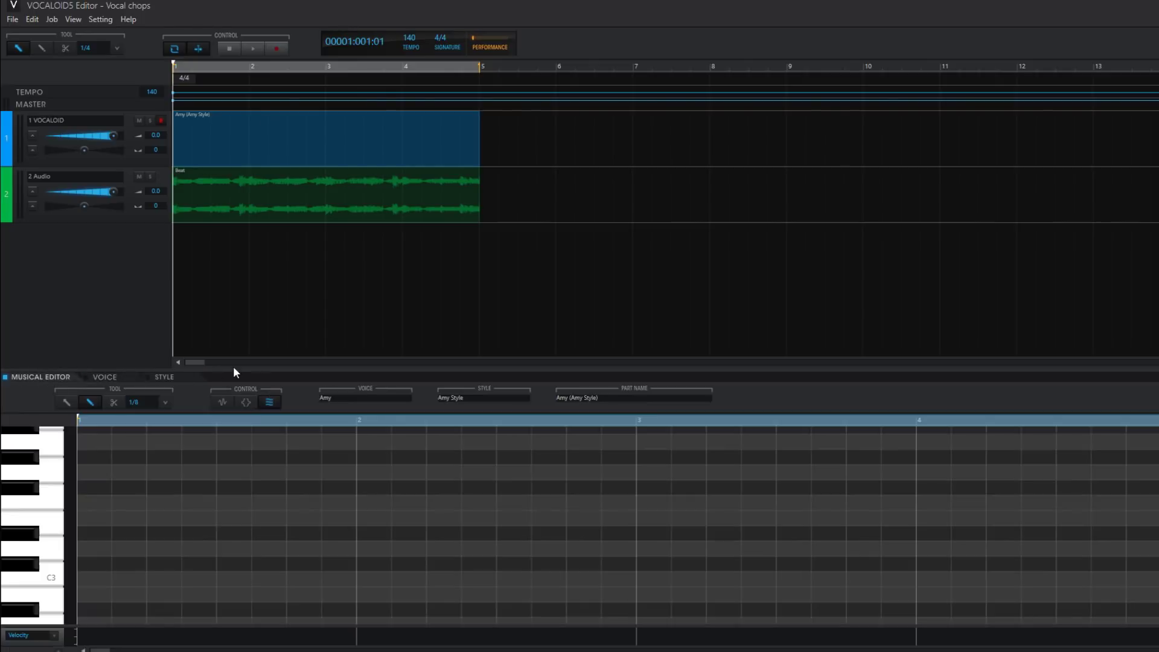
left_click_drag(236, 371, 228, 219)
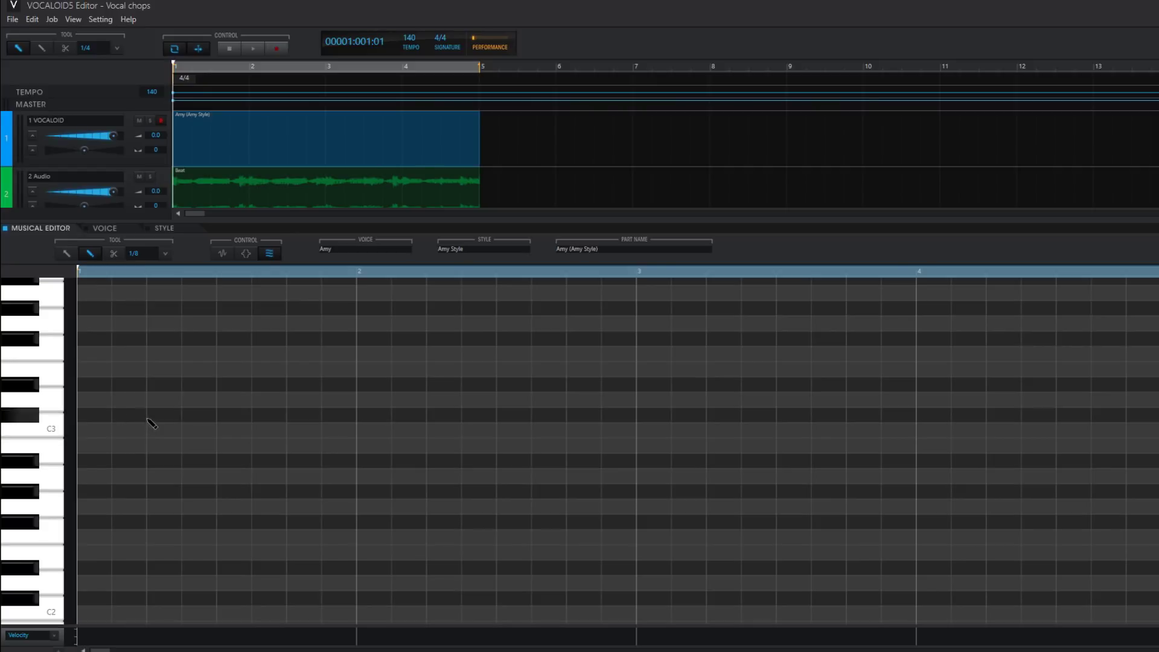
left_click(165, 420)
key("space")
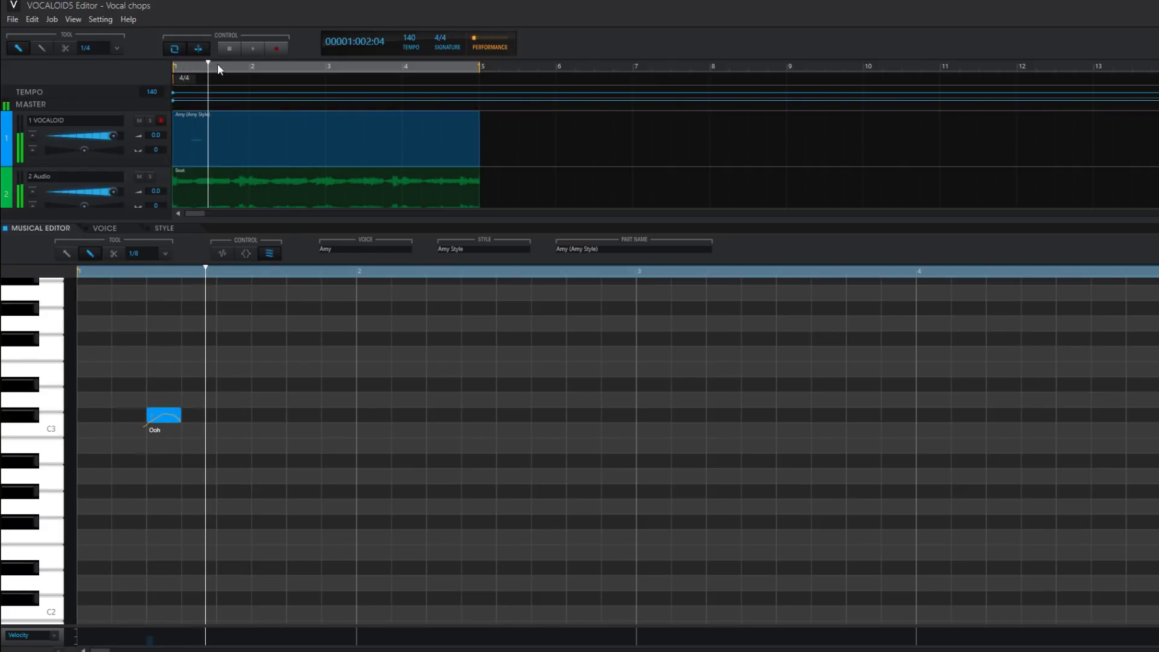
left_click(228, 49)
left_click(242, 46)
left_click(229, 49)
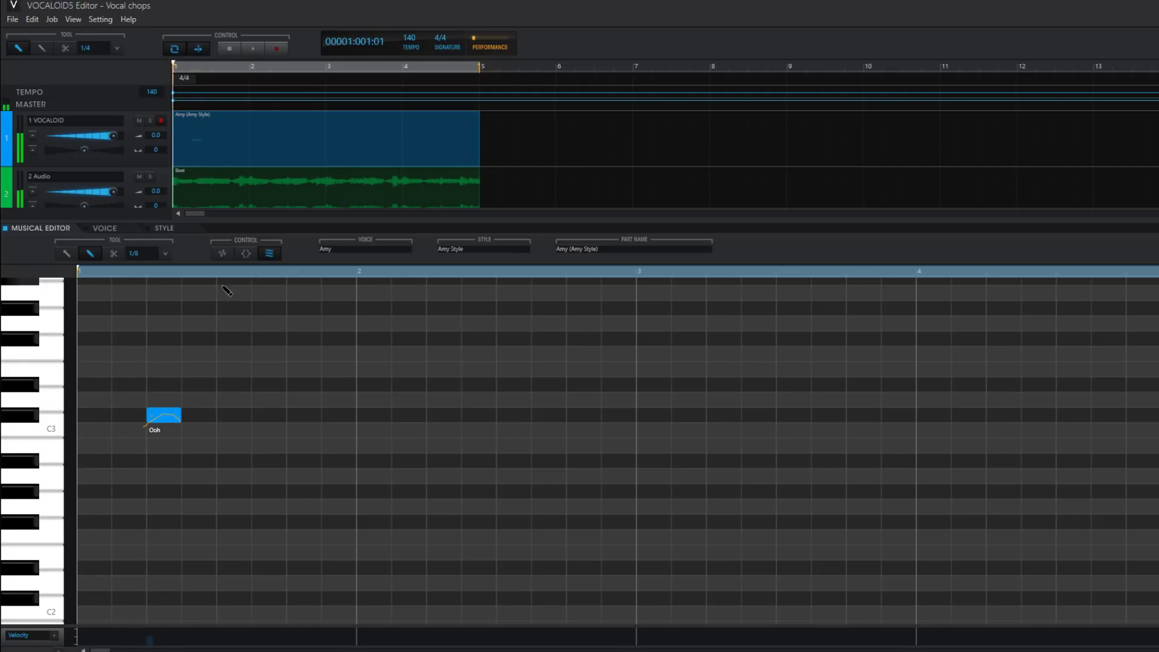
- Add two higher short notes and a longer low C3 note before bar 2, then play the phrase
left_click(195, 384)
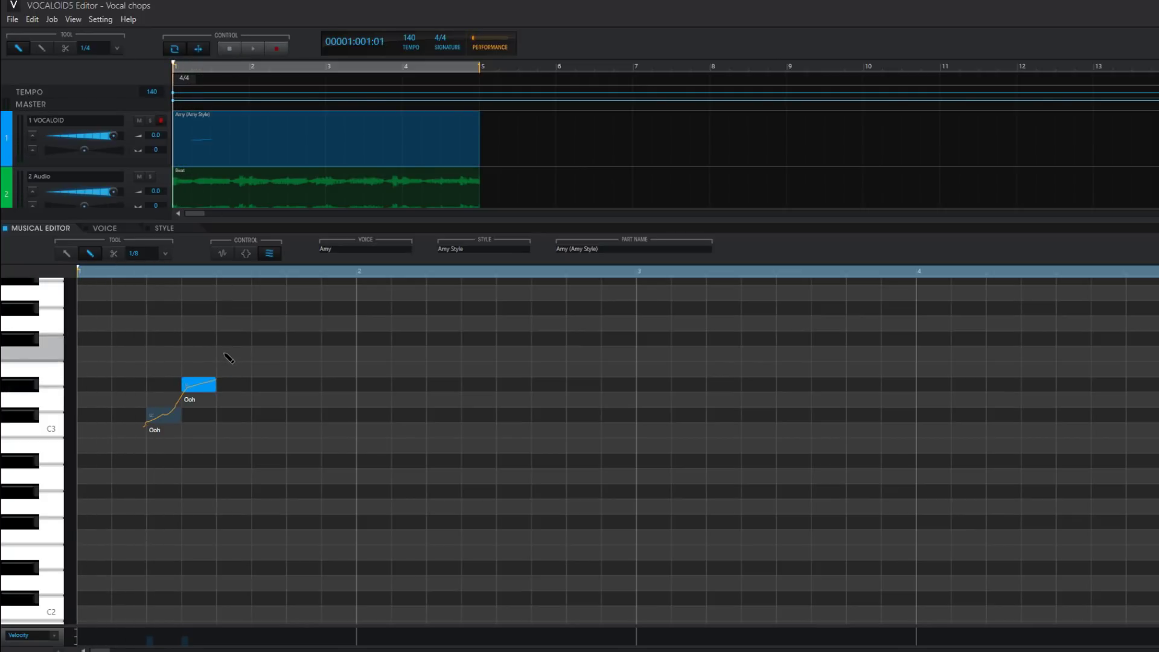
left_click_drag(227, 356, 250, 353)
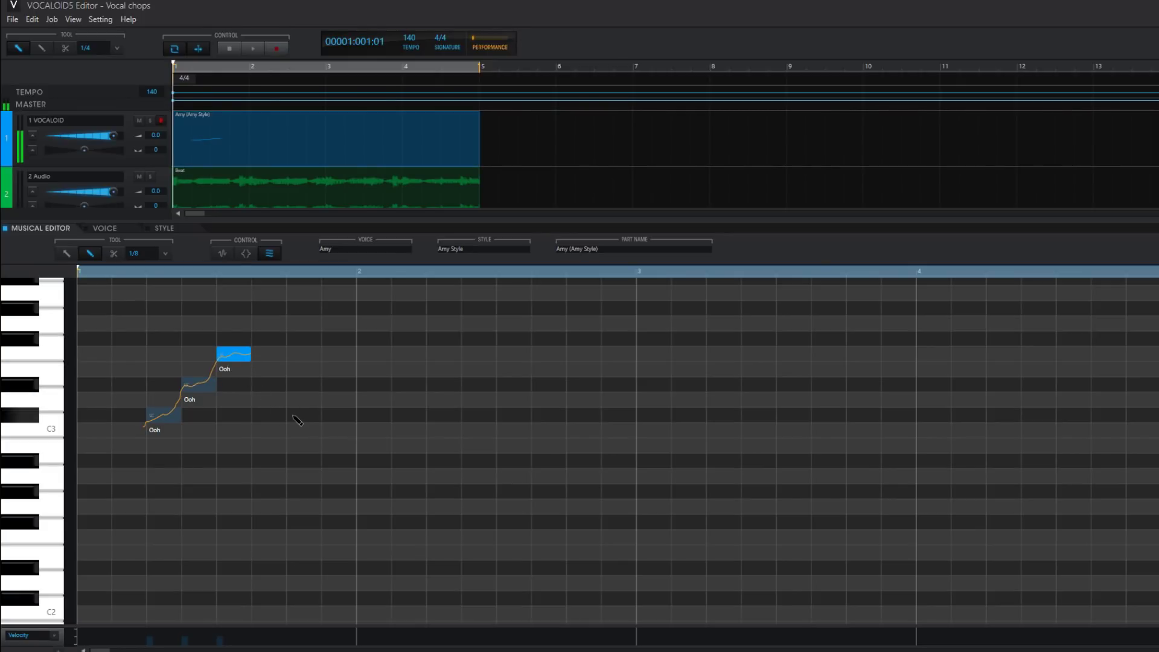
left_click_drag(334, 420, 349, 417)
key("space")
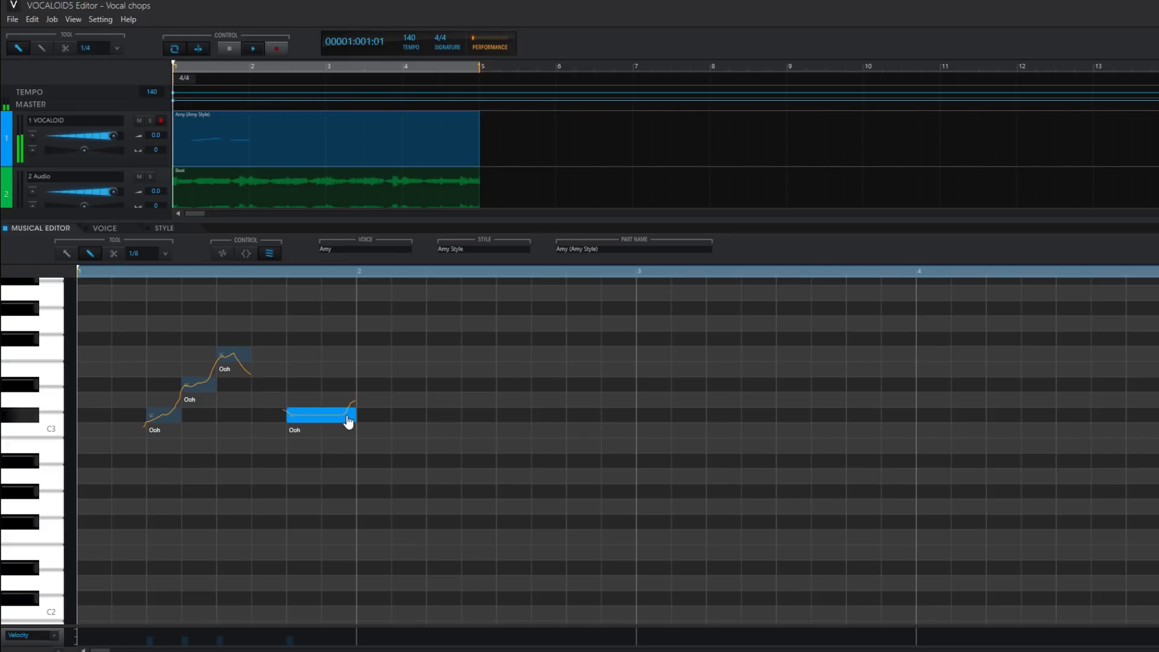
left_click(231, 49)
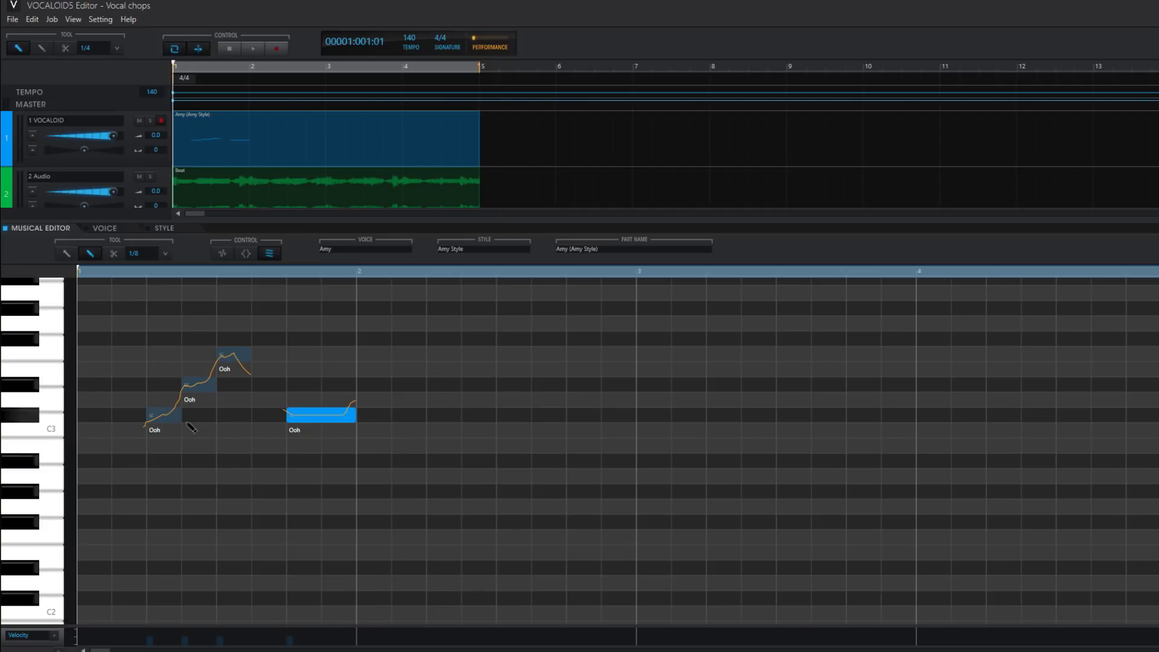
- Set bar 1's lyrics to the vowels a, e, u, o, play them, and start bar 2's first note
double_click(159, 433)
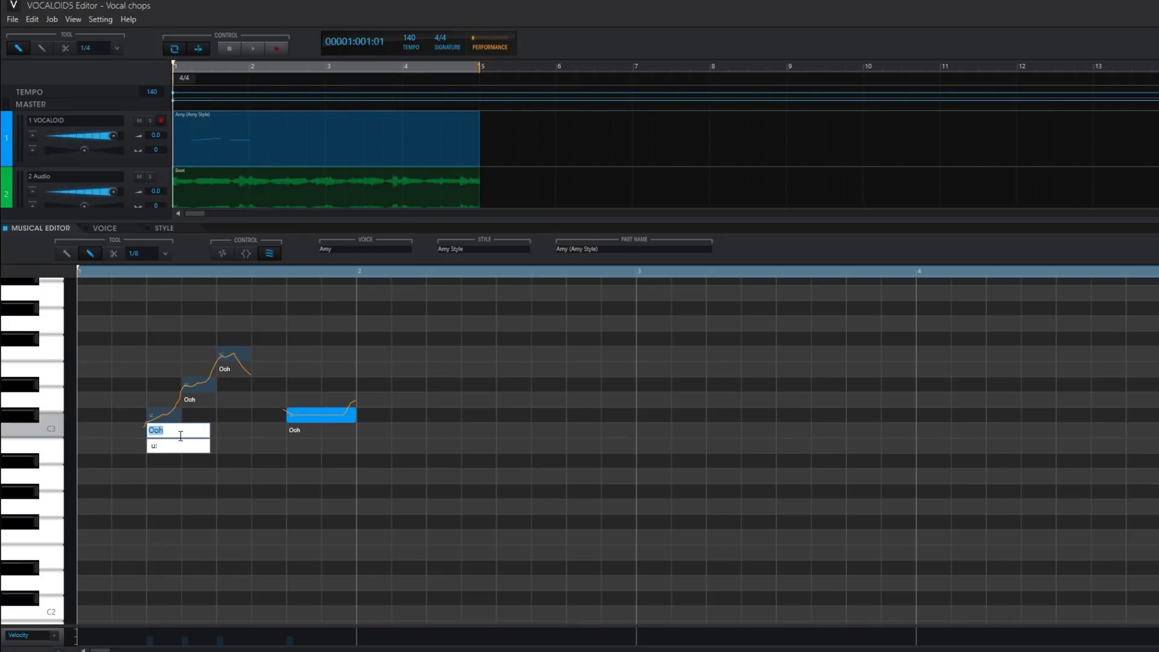
type("a e u o")
key("Return")
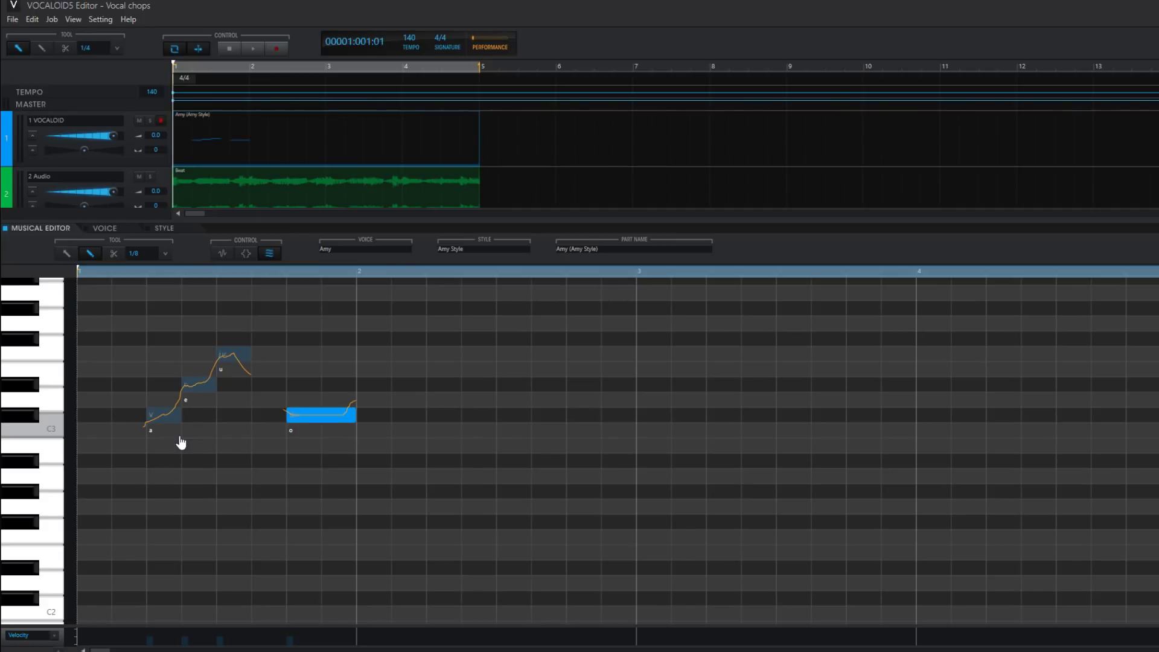
left_click(249, 48)
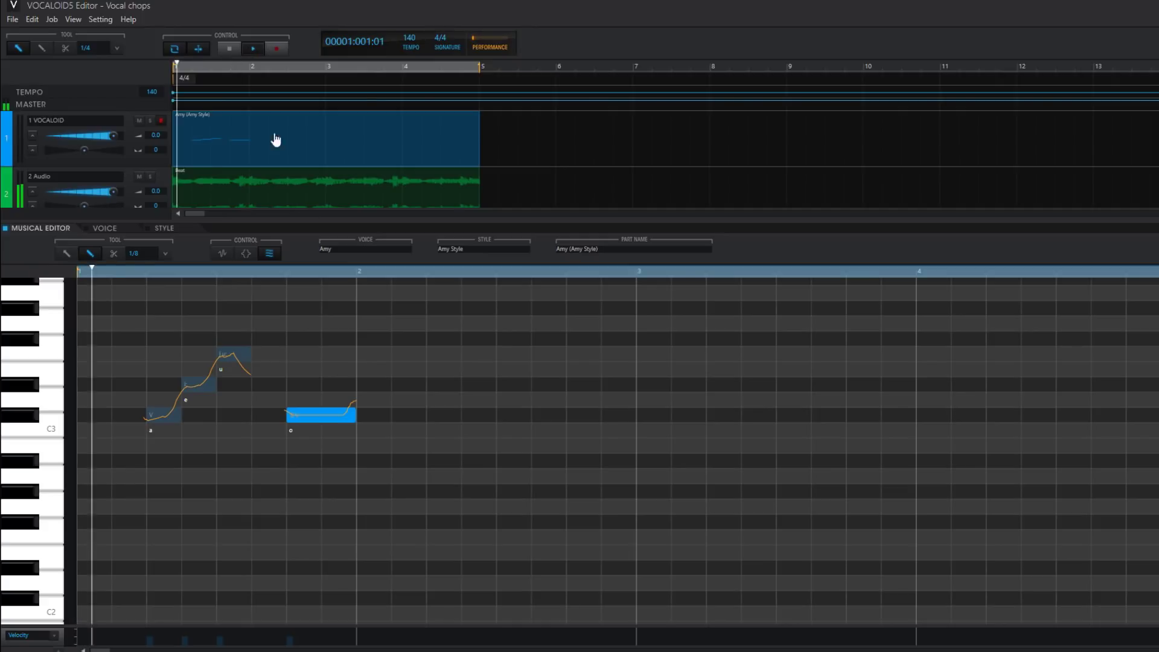
left_click(232, 49)
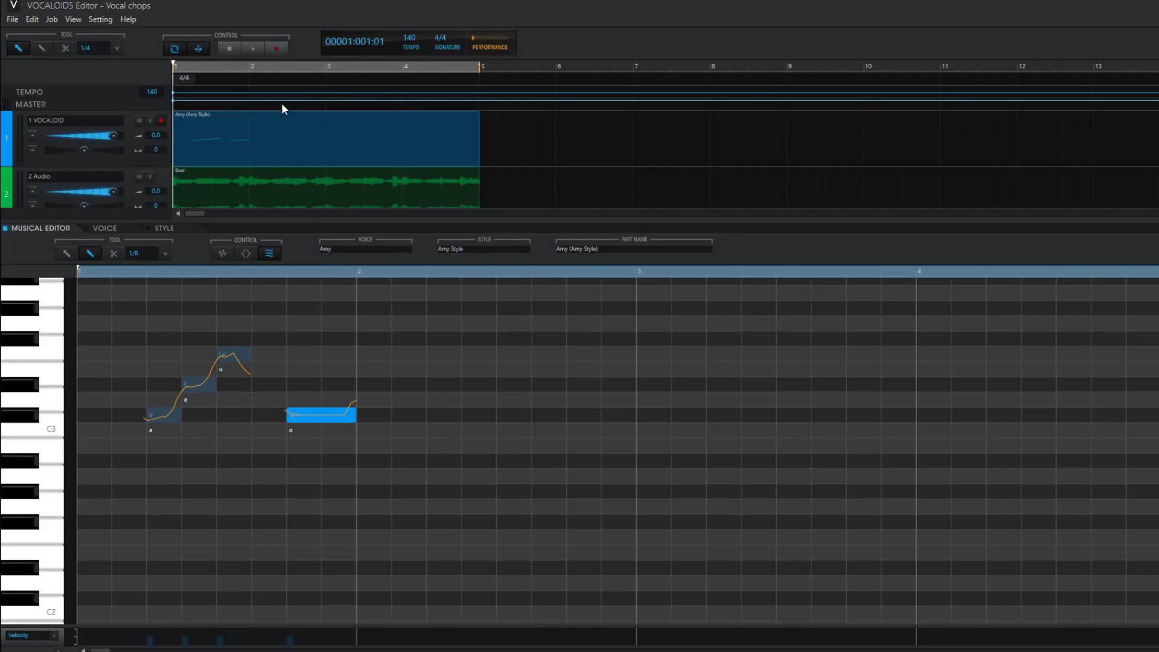
left_click(408, 416)
- Draw two rising short Ooh notes and a long low Ooh note in bar 2
key("space")
left_click(443, 384)
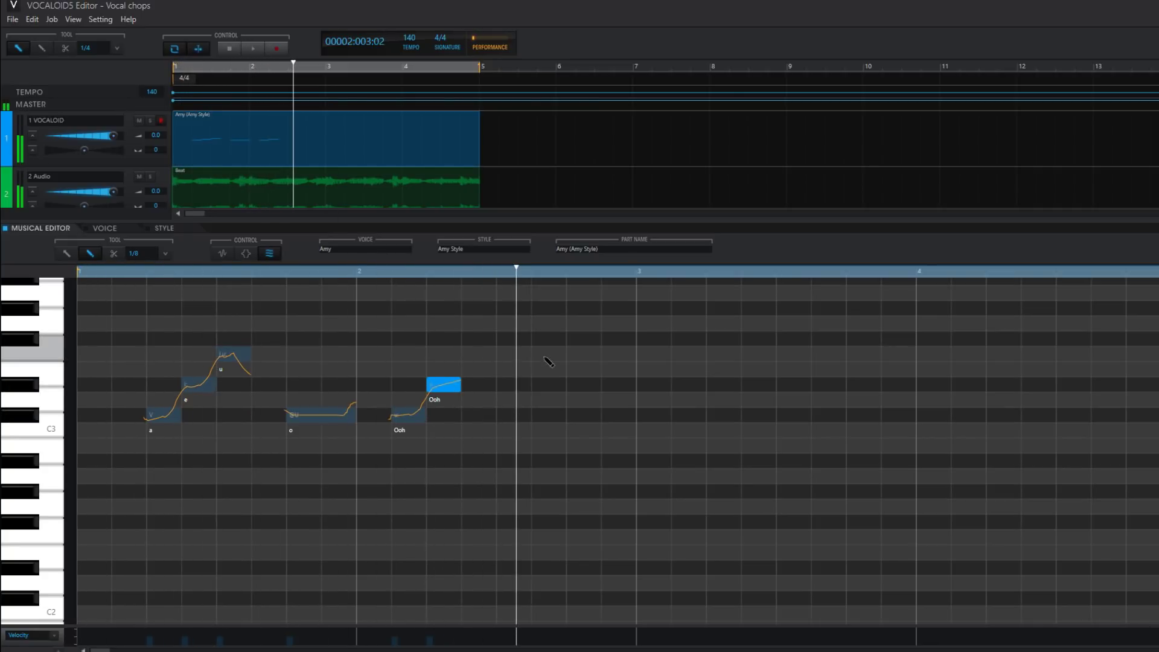
left_click(477, 355)
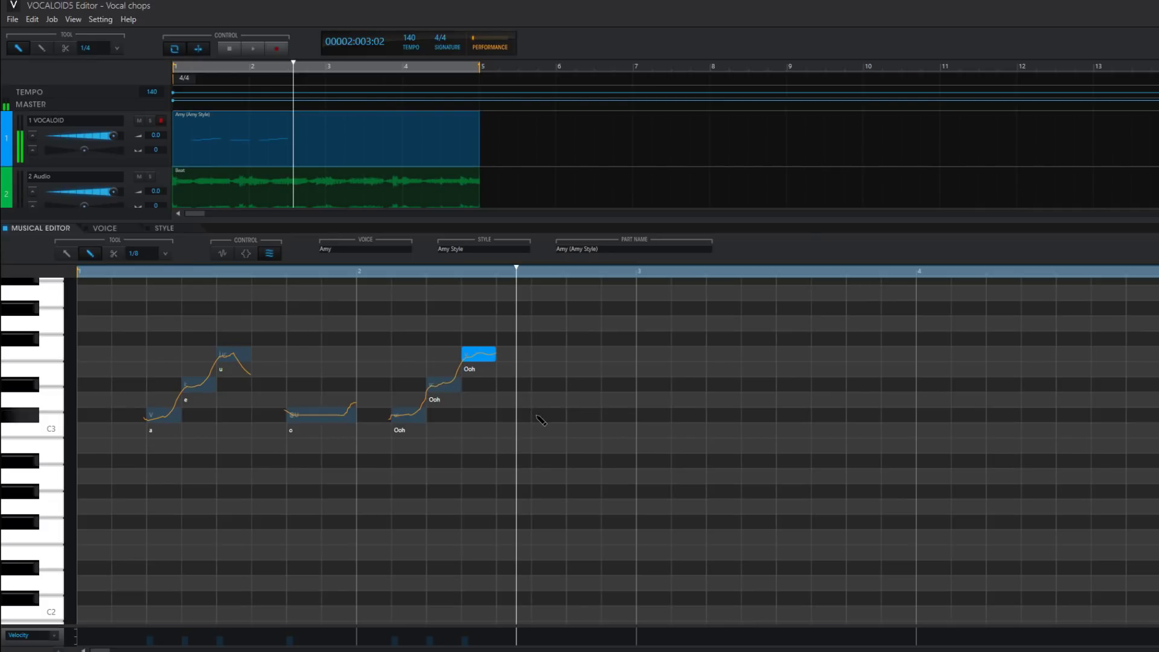
left_click_drag(538, 417, 603, 419)
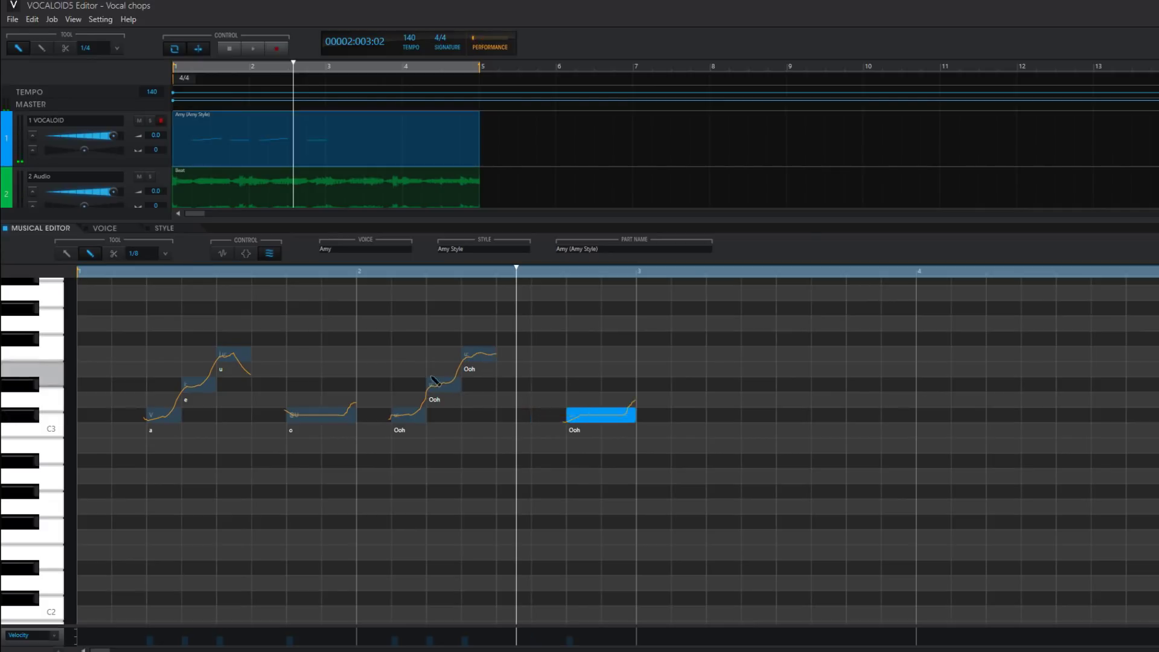
- Add another low Ooh and rearrange bar 2's notes into a rising run before the long note
left_click_drag(431, 415, 463, 416)
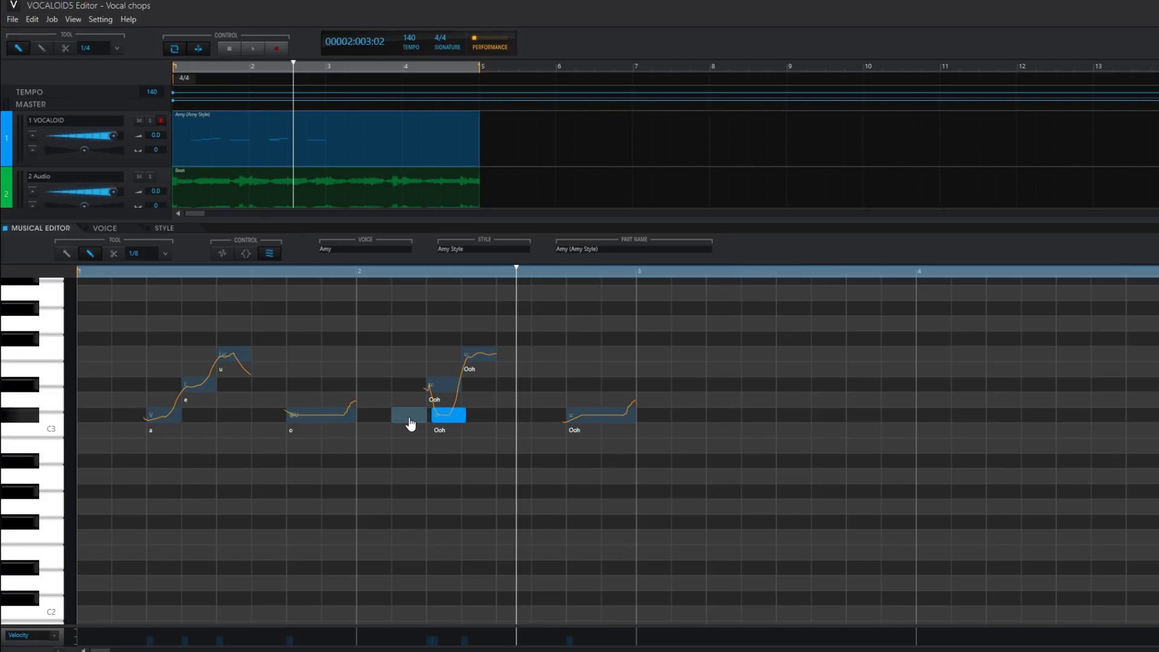
left_click_drag(411, 424, 411, 423)
left_click_drag(564, 417, 559, 420)
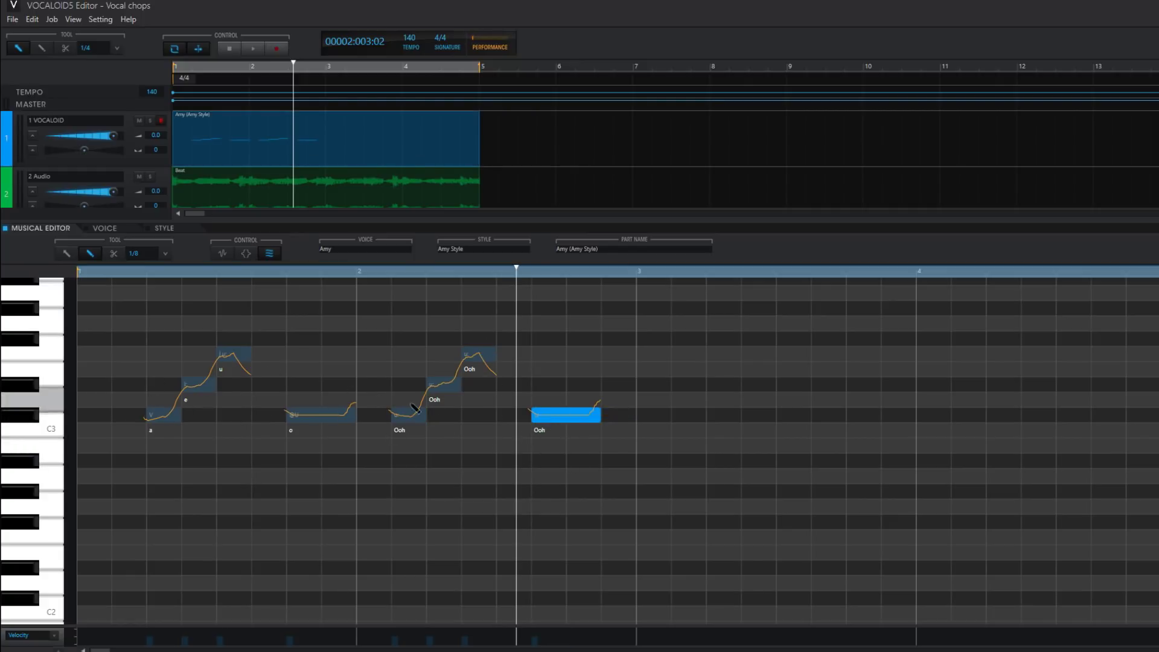
key("ctrl+z")
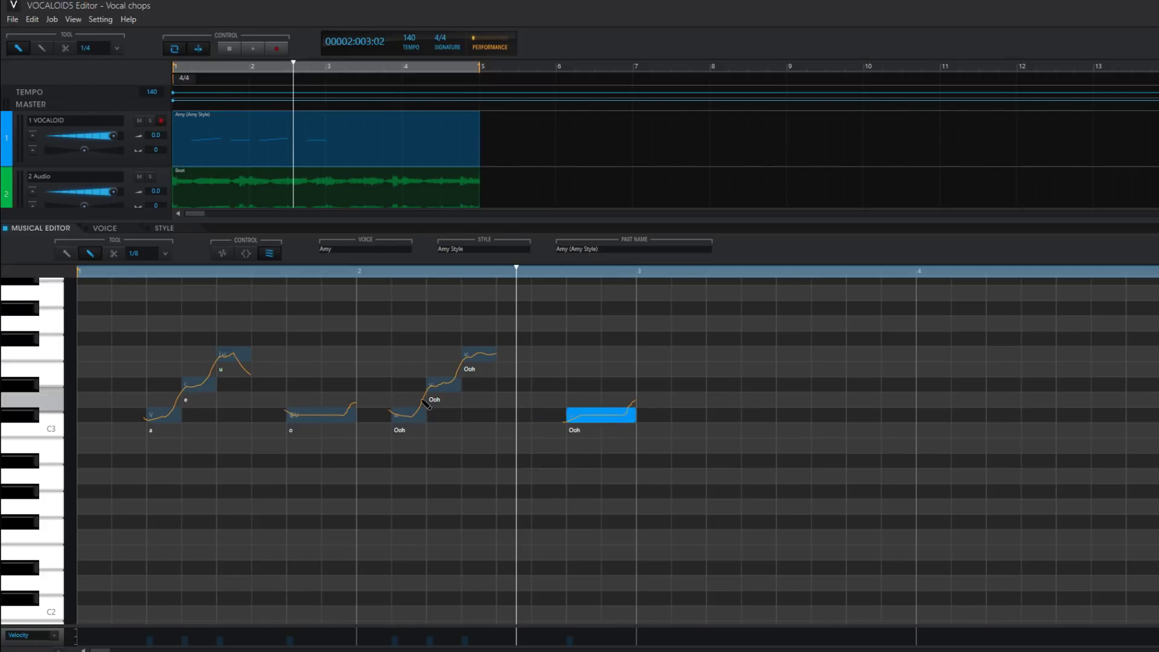
left_click_drag(410, 415, 481, 386)
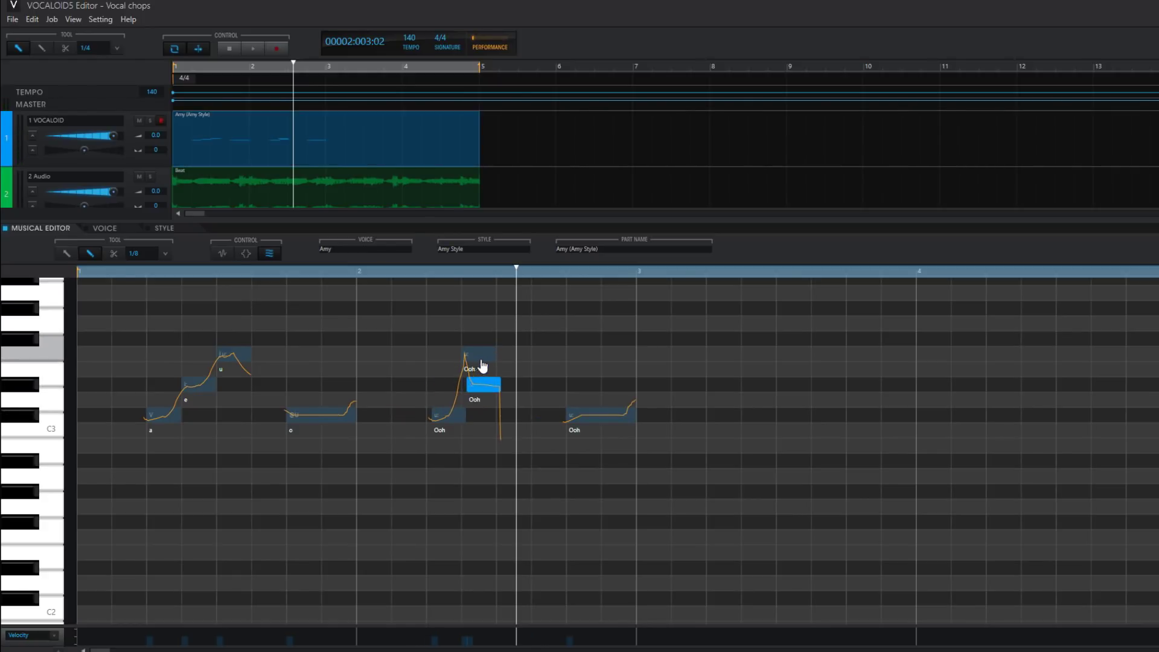
left_click_drag(482, 366, 439, 420)
left_click(229, 47)
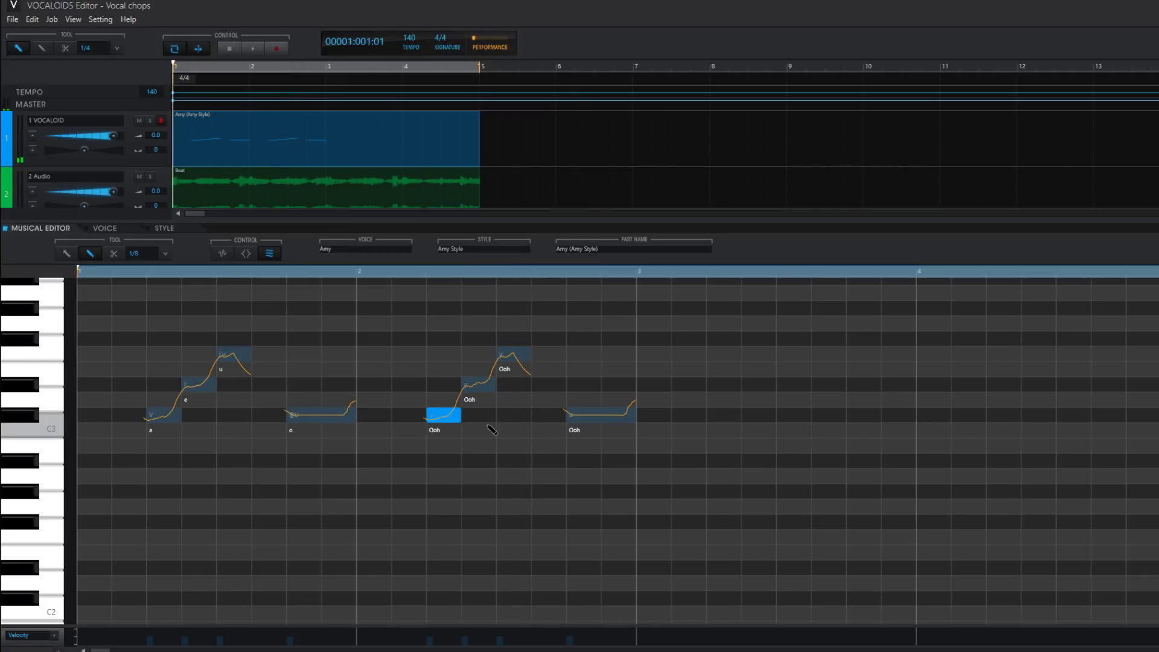
- Set bar 2's lyrics to a, e, u and eh, play them back, and draw bar 3's first Ooh note
double_click(439, 431)
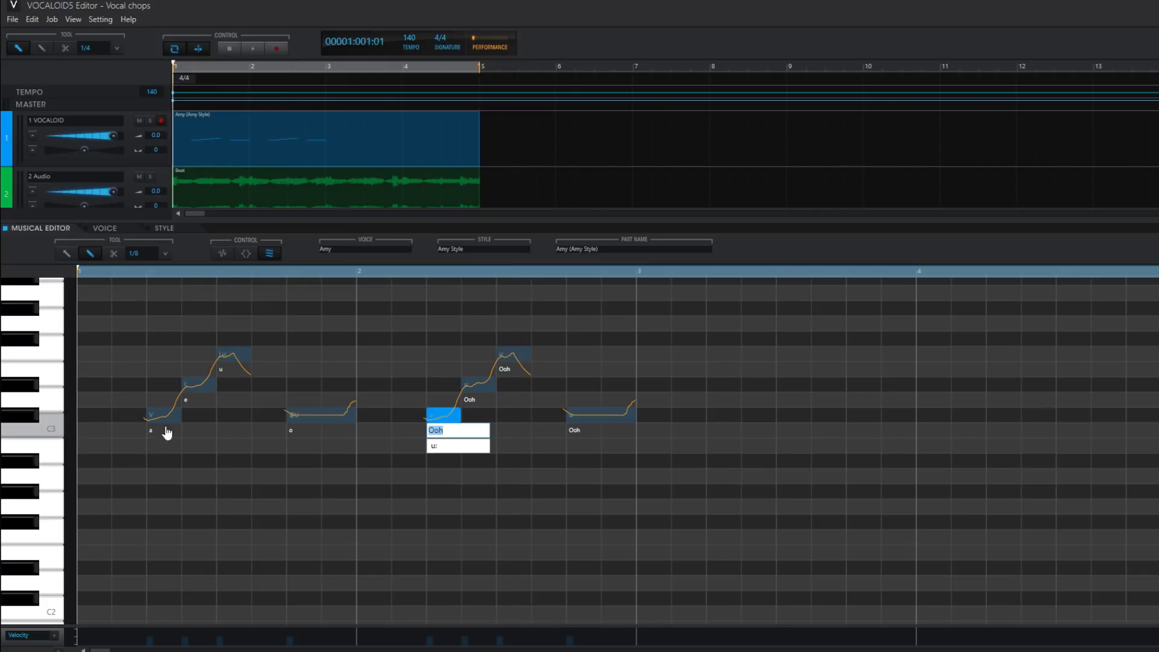
type("a e u")
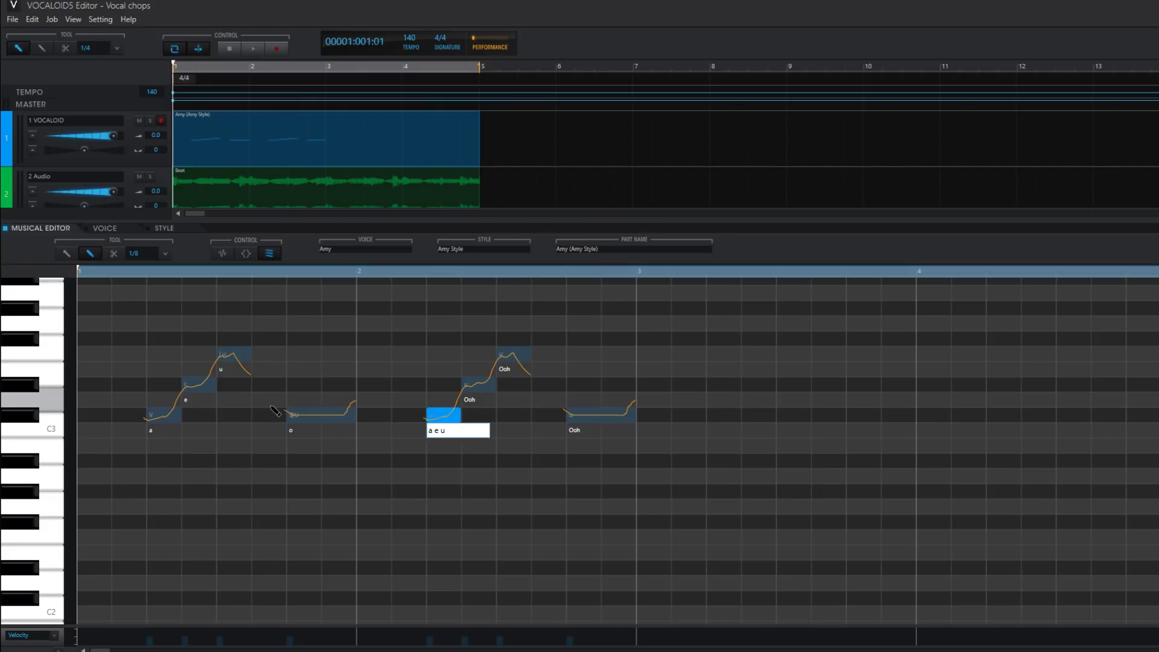
key("Return")
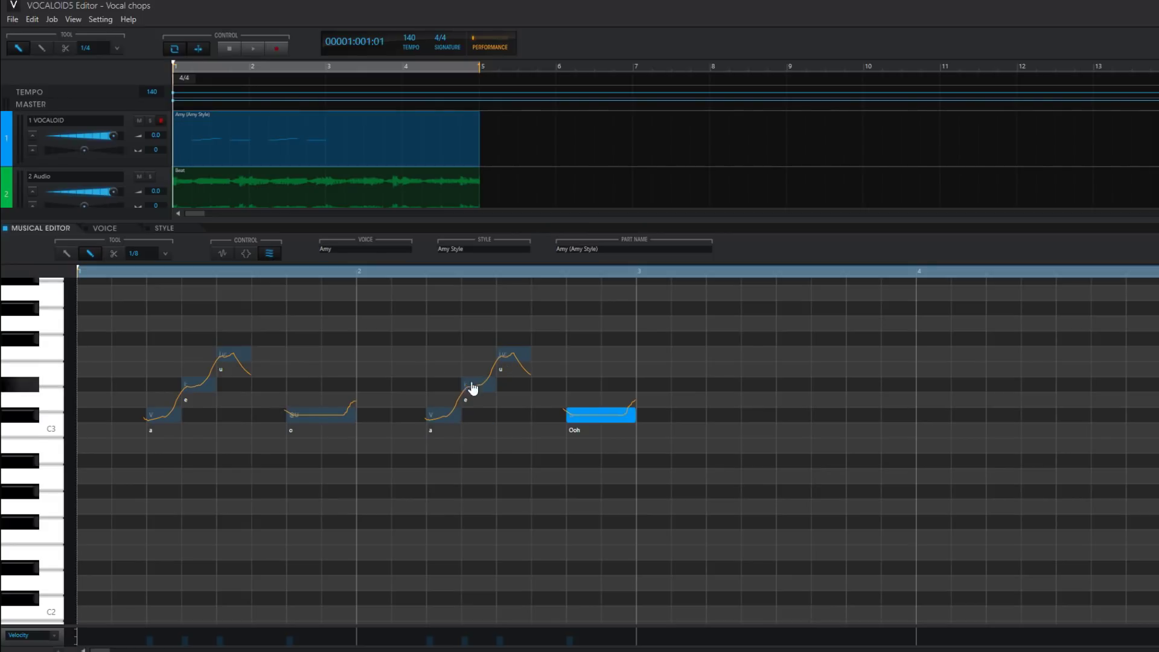
double_click(577, 432)
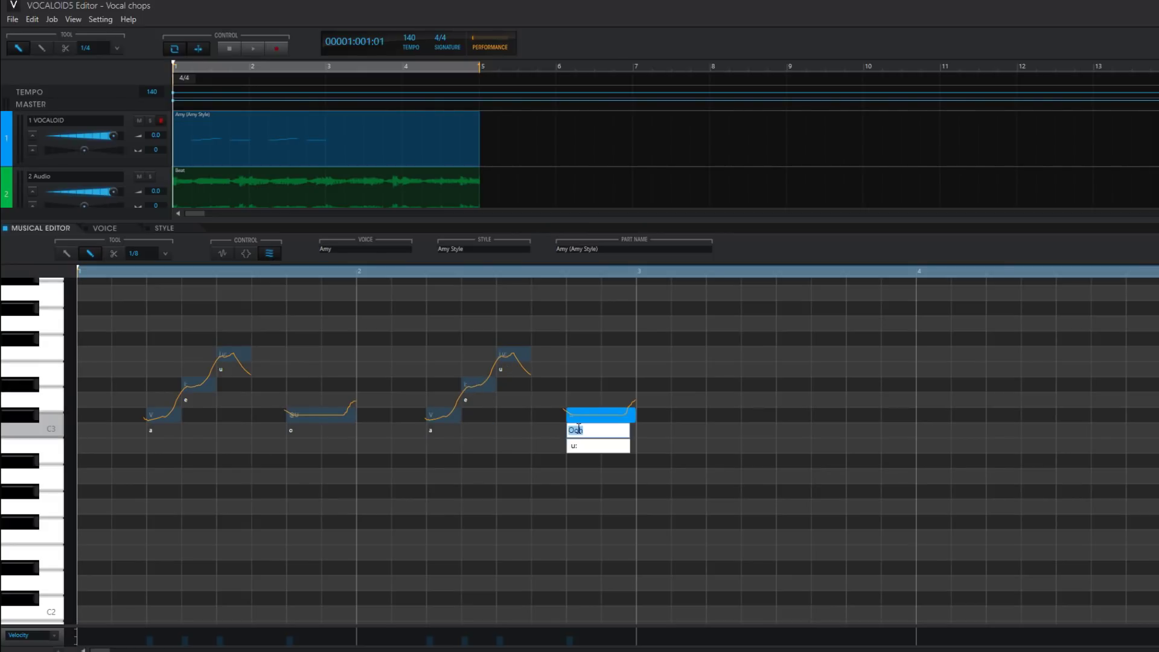
type("eh")
key("Return")
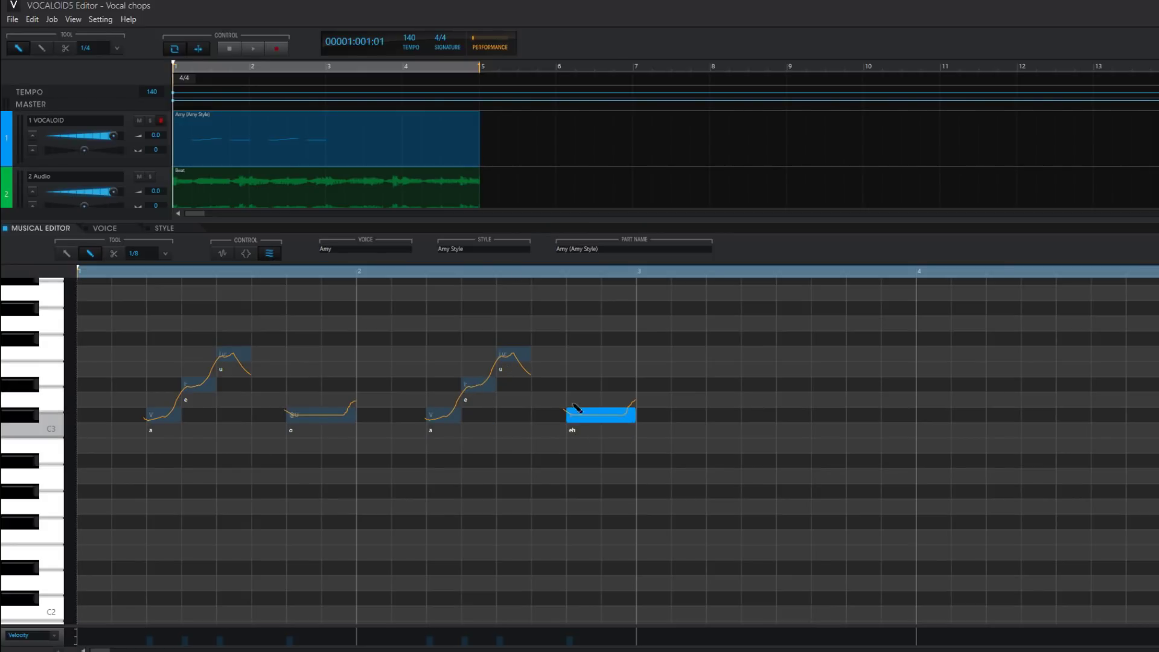
left_click(248, 54)
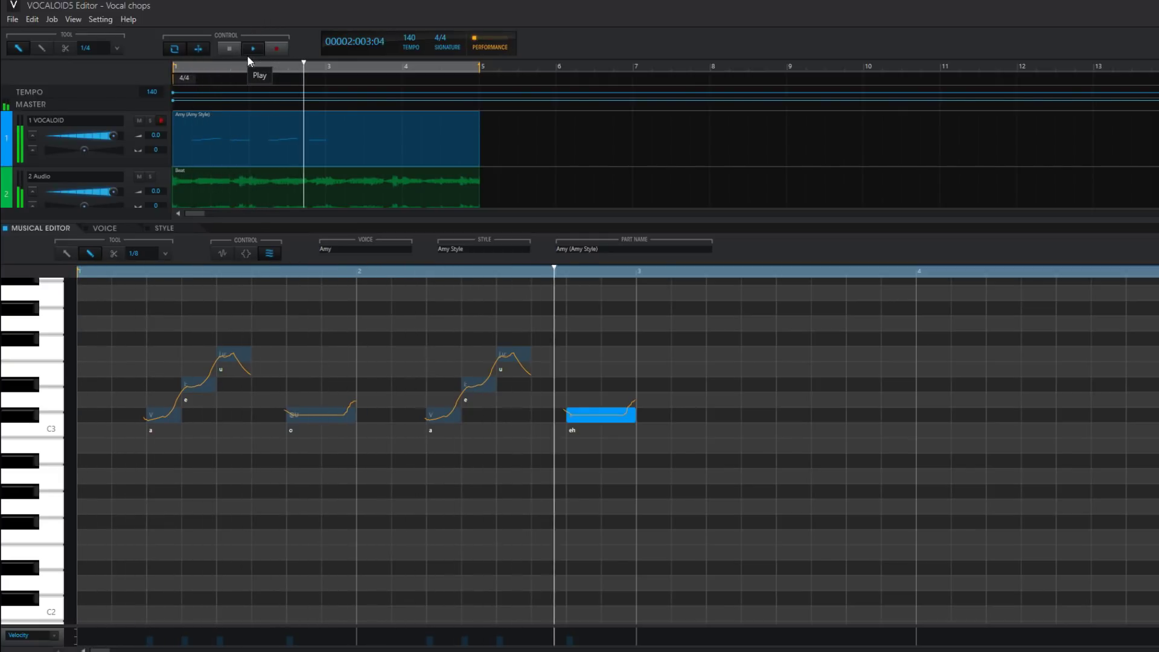
left_click(237, 49)
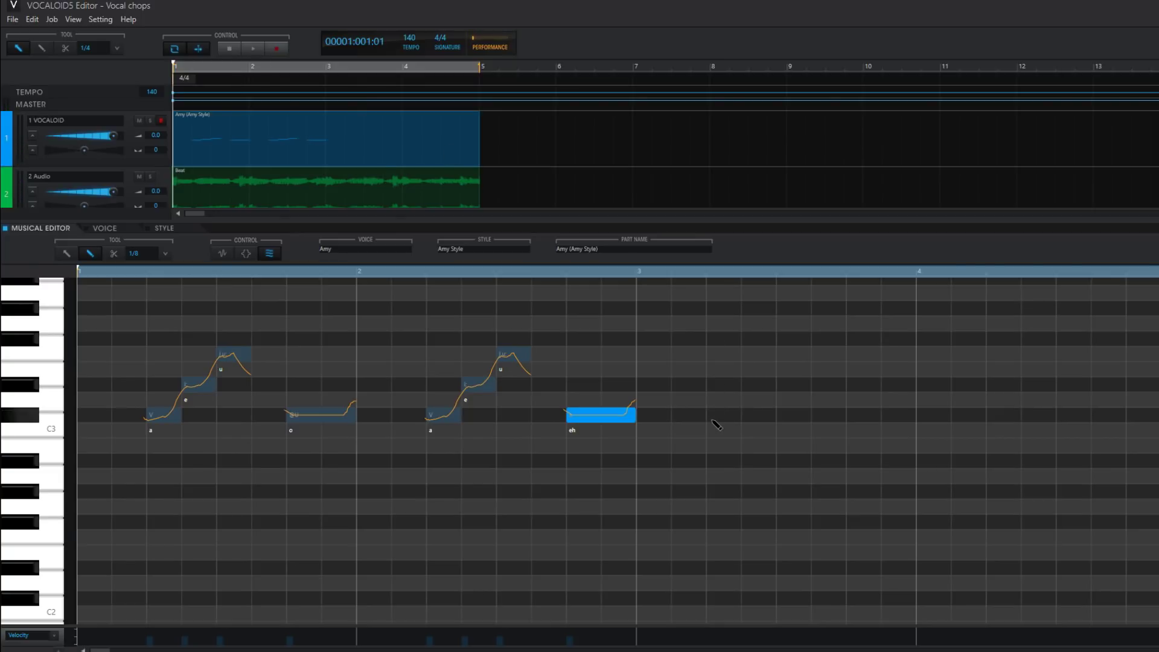
mouse_move(712, 417)
left_mouse_down()
mouse_move(739, 415)
mouse_move(772, 386)
left_mouse_up()
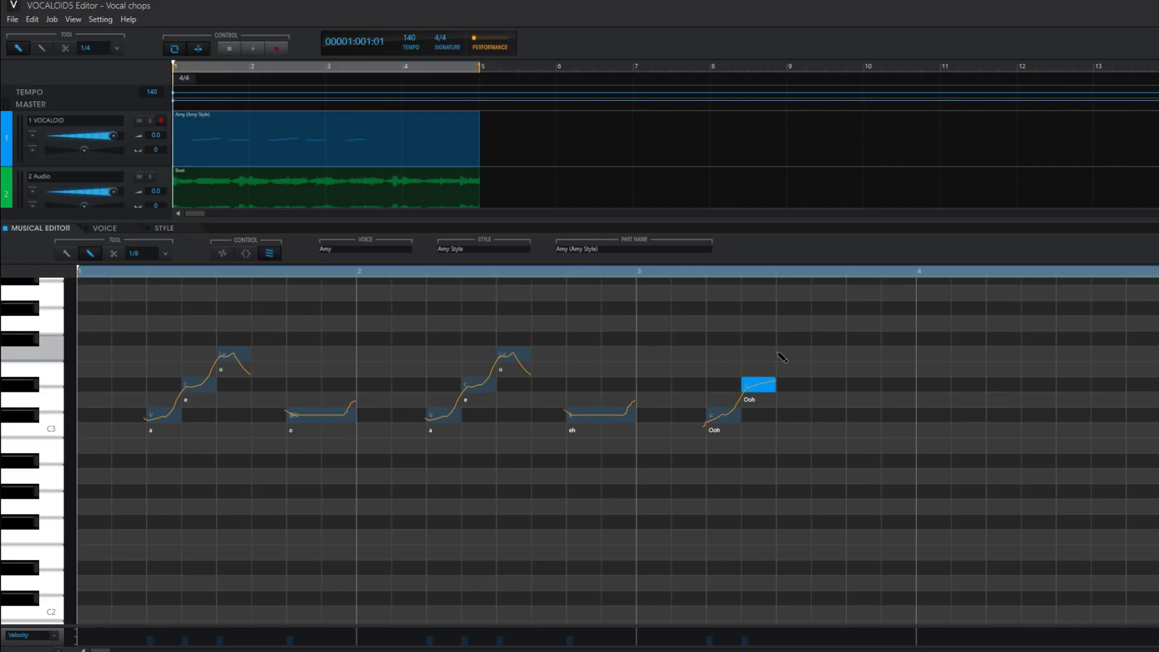
- Draw a higher note after bar 3's first, a low held note to bar 4, and descending high bar-4 notes
left_click_drag(779, 355, 807, 355)
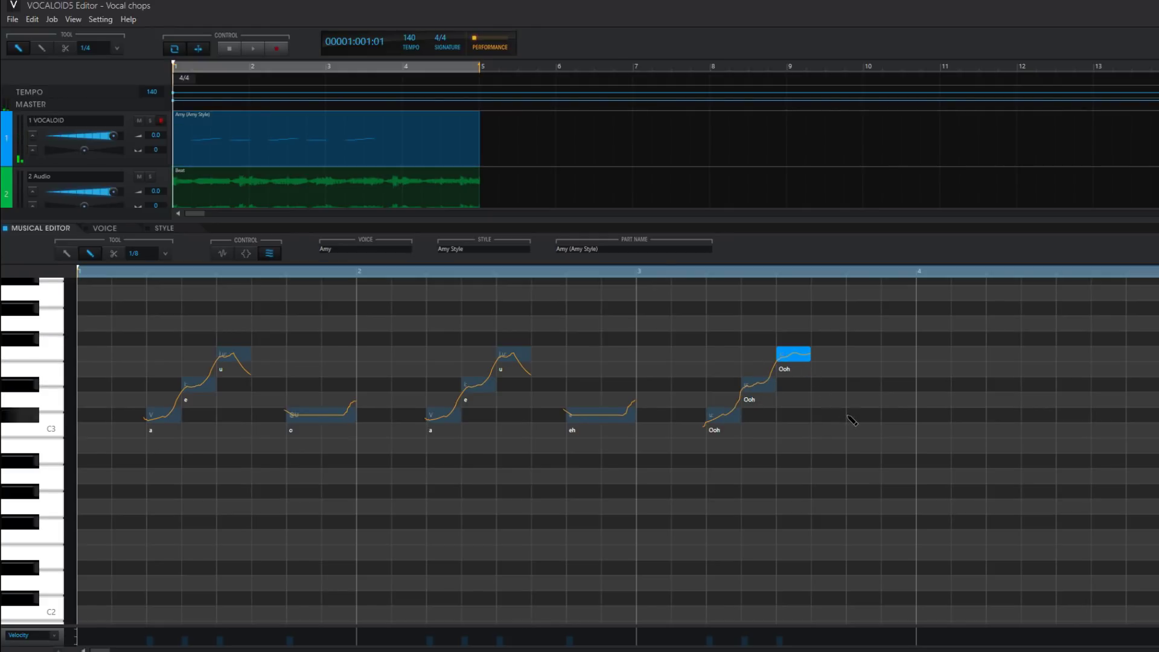
left_click_drag(848, 416, 916, 417)
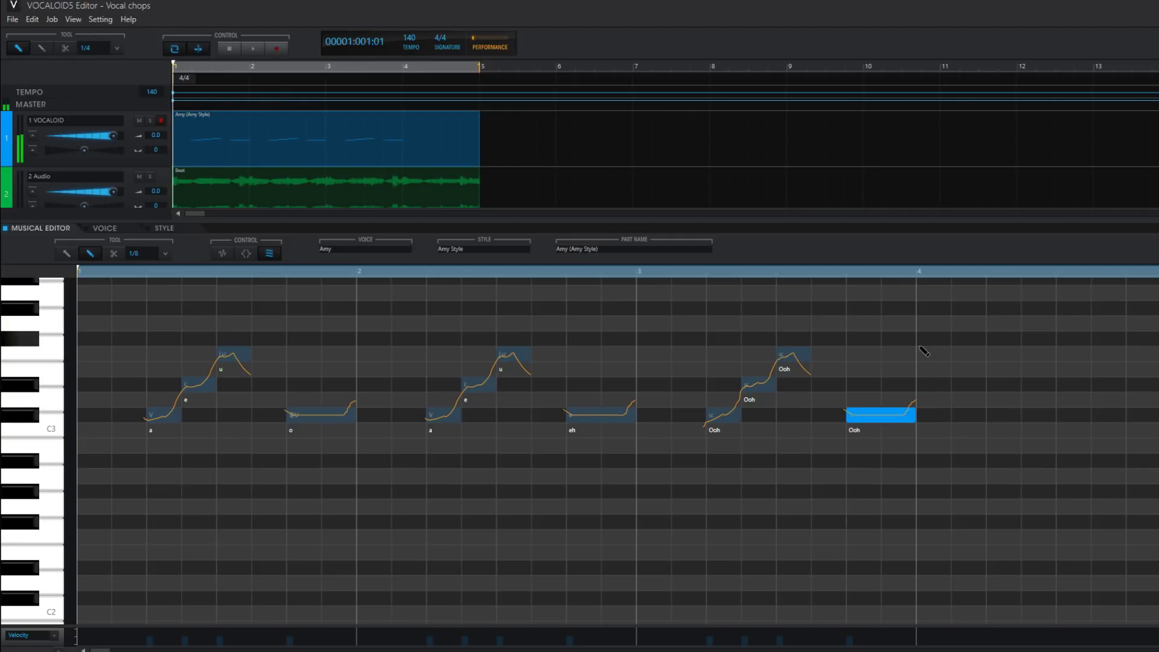
left_click_drag(919, 341, 1053, 359)
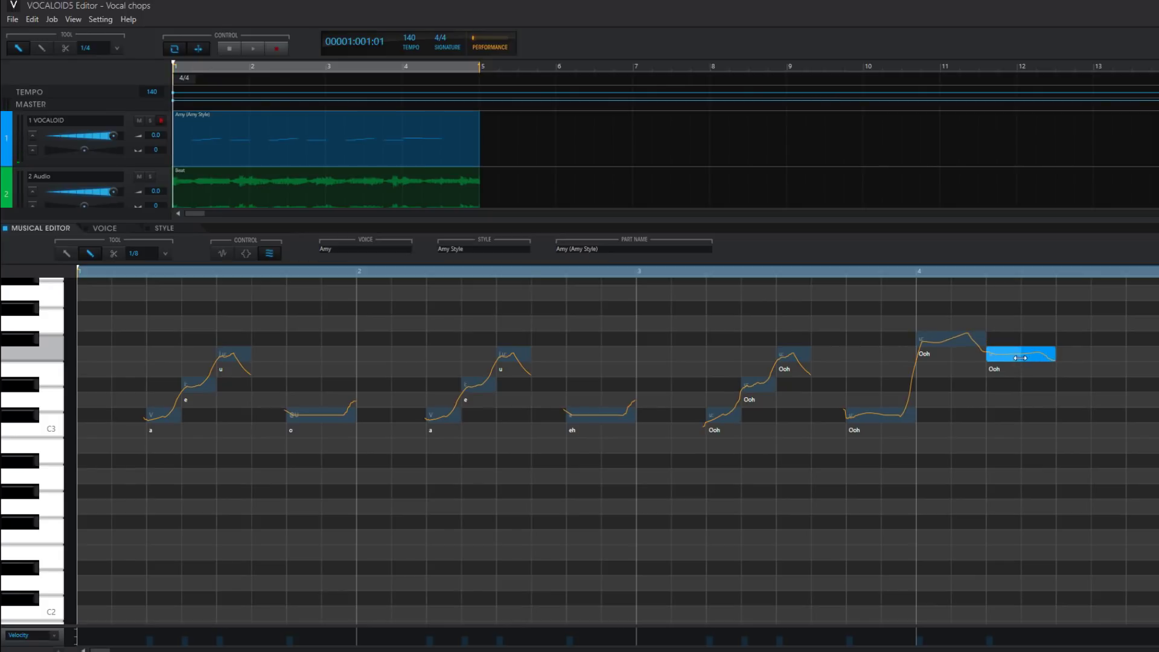
mouse_move(1022, 356)
left_mouse_down()
mouse_move(1090, 357)
mouse_move(1154, 388)
left_mouse_up()
double_click(856, 429)
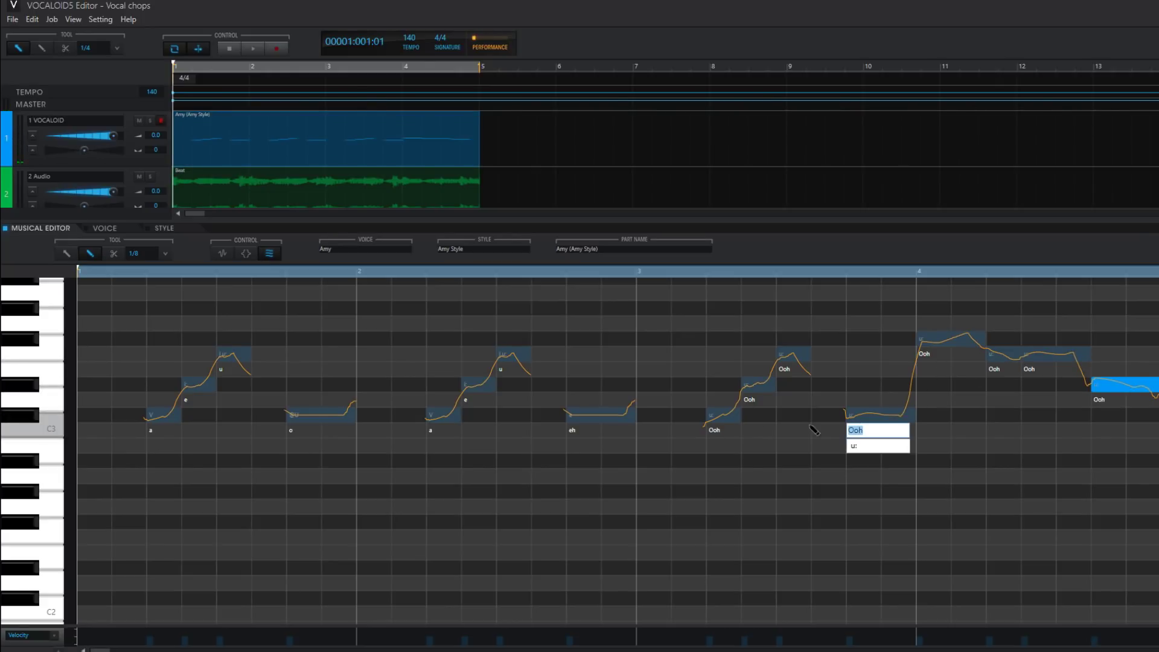
- Give the third phrase the lyrics a, e, u, with its low held note singing o
left_click(725, 415)
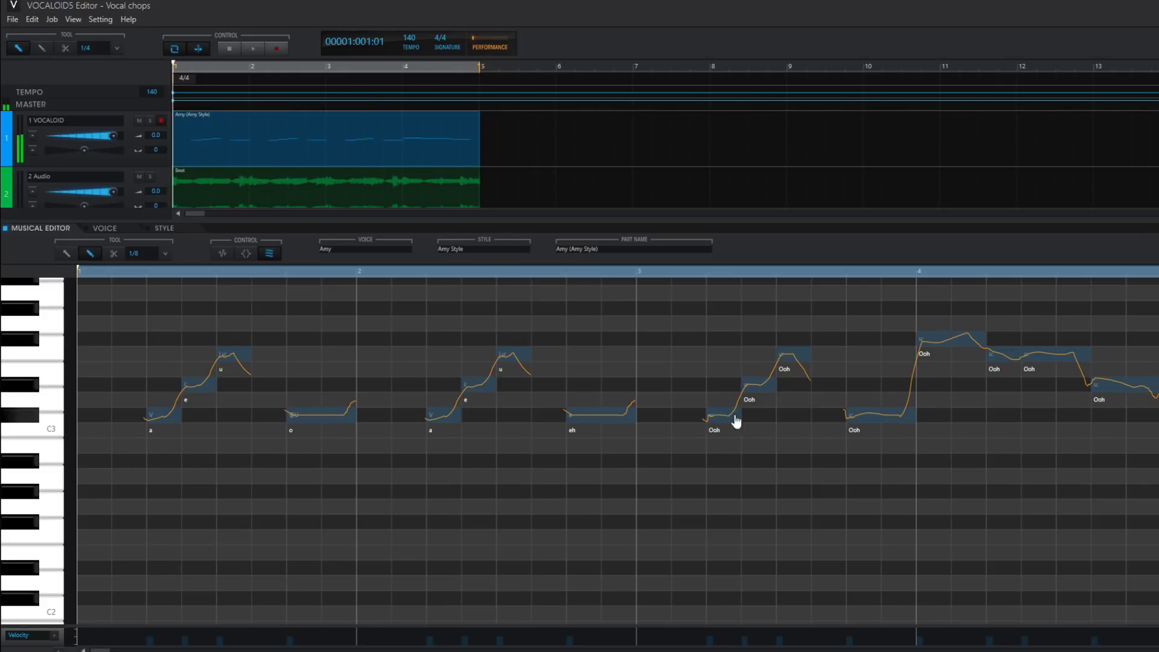
double_click(715, 431)
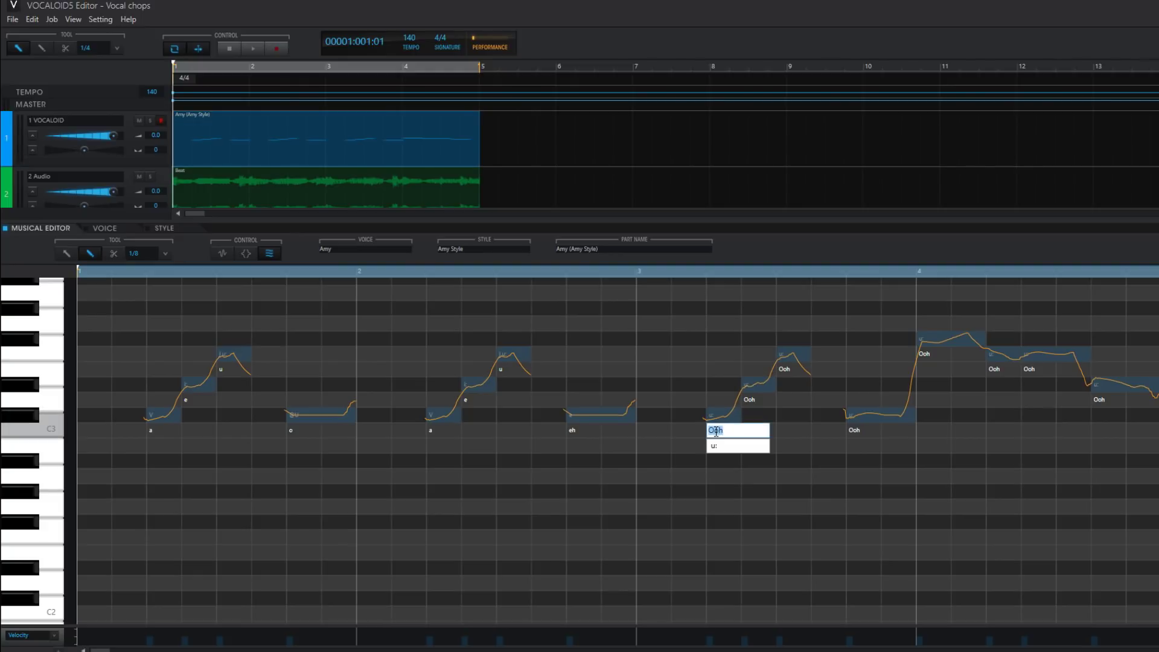
type("a e u o")
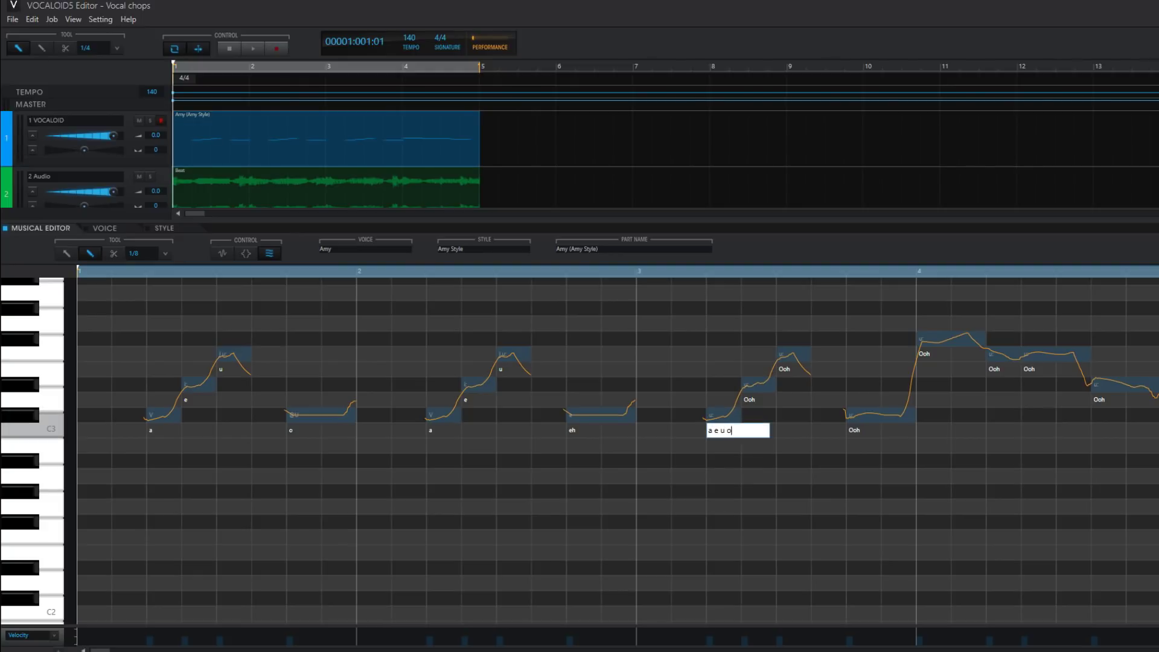
key("Return")
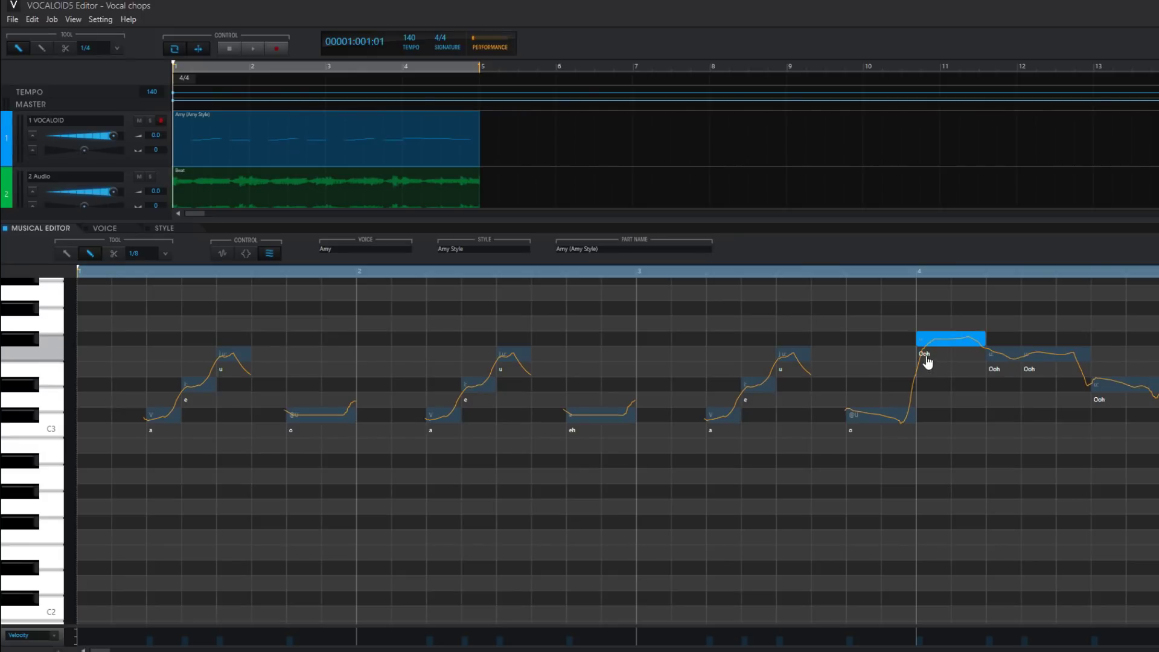
- Set bar 4's notes to e, o, a, o, then play the melody to check
double_click(926, 355)
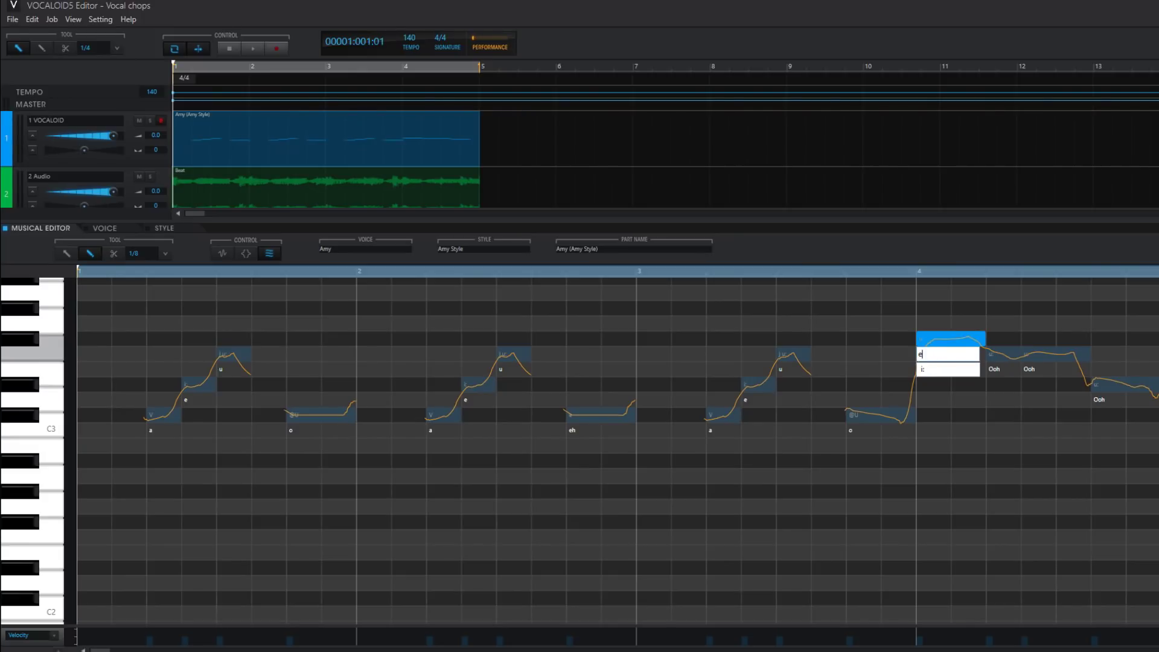
type("o")
left_click(874, 269)
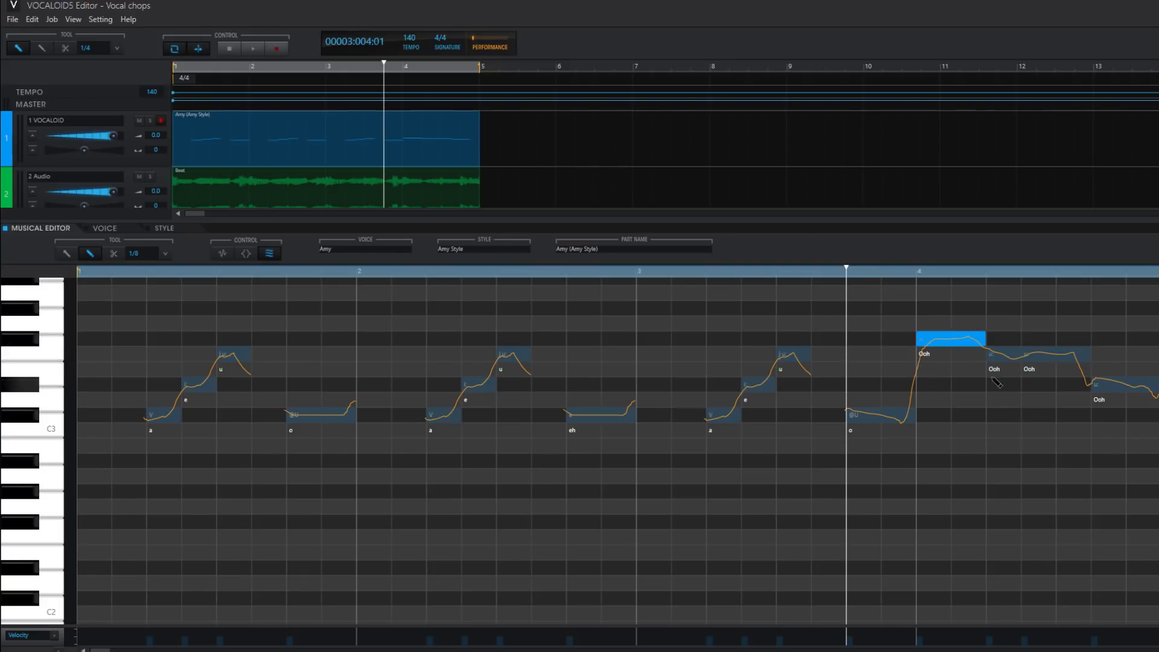
double_click(923, 361)
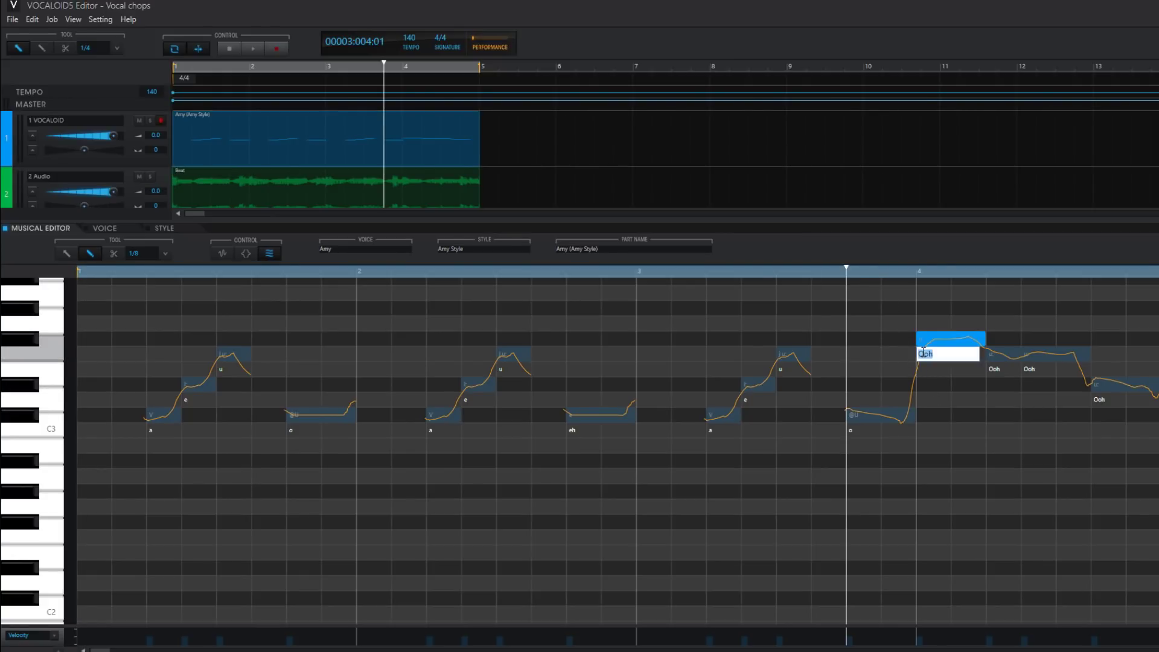
type("e a")
key("BackSpace")
key("BackSpace")
key("BackSpace")
key("BackSpace")
key("BackSpace")
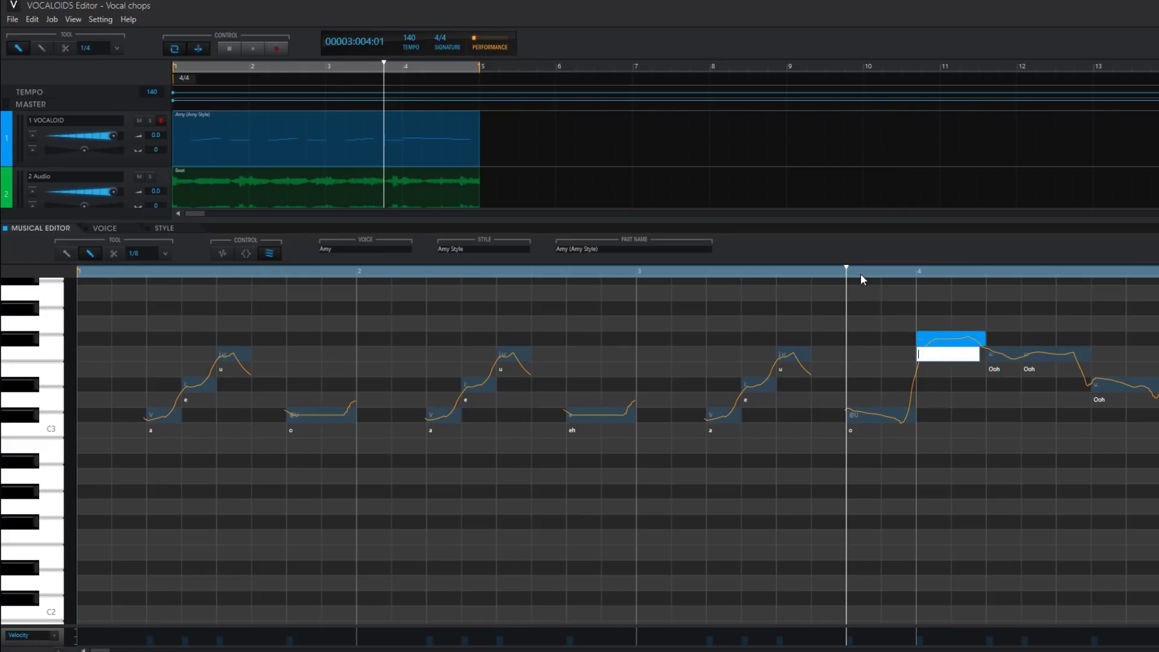
key("Return")
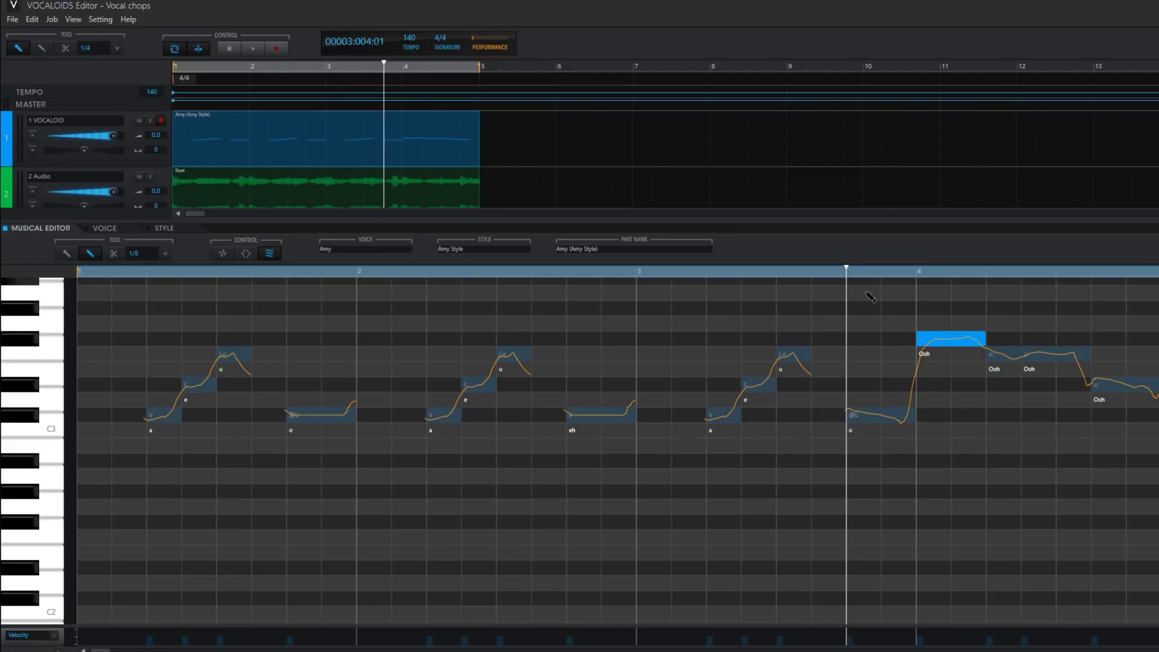
double_click(926, 361)
type("e o a o")
key("Return")
key("space")
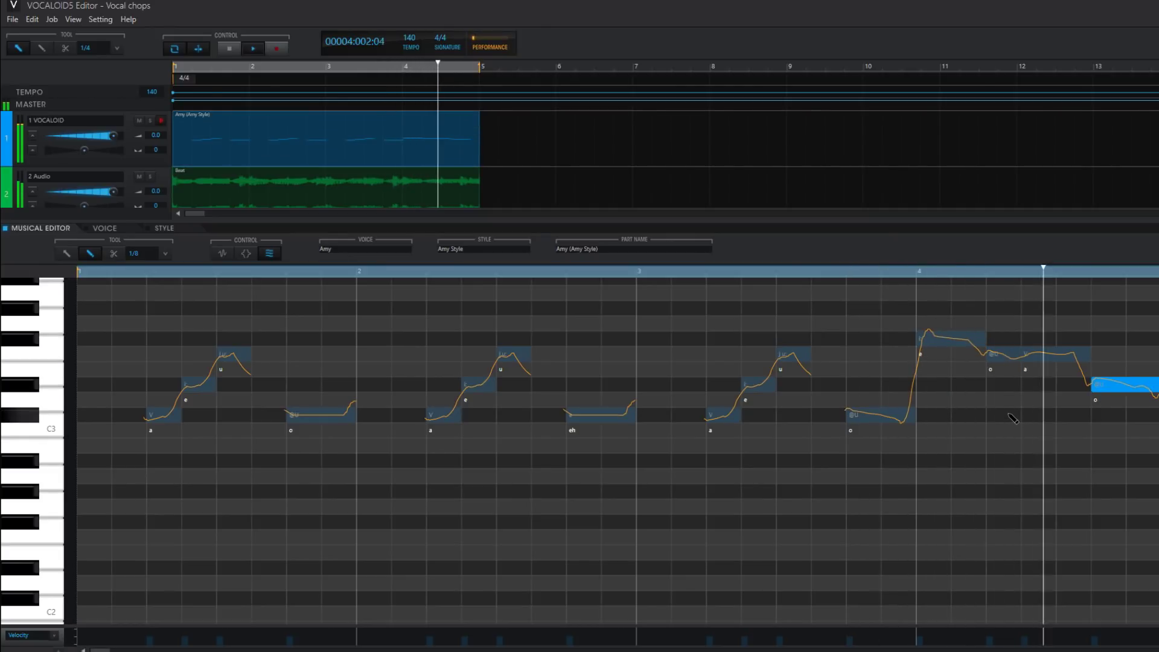
left_click(229, 51)
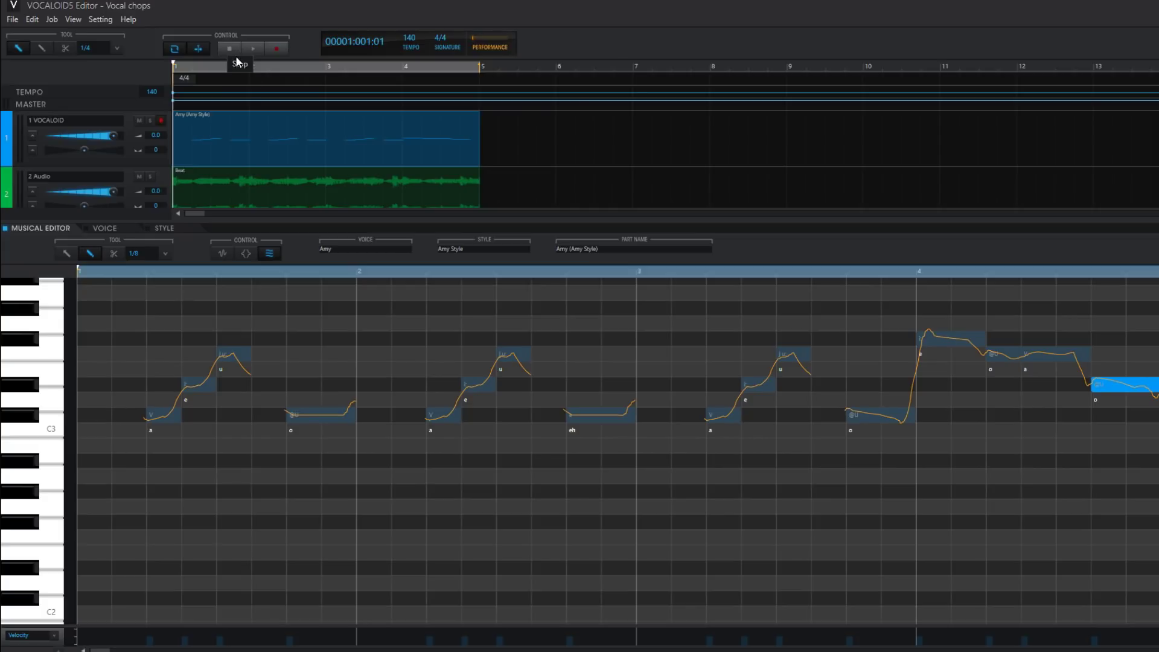
- Enlarge the editor, show the Attack and Release effects, and select all notes with eighth-note snapping
left_click_drag(372, 214, 372, 195)
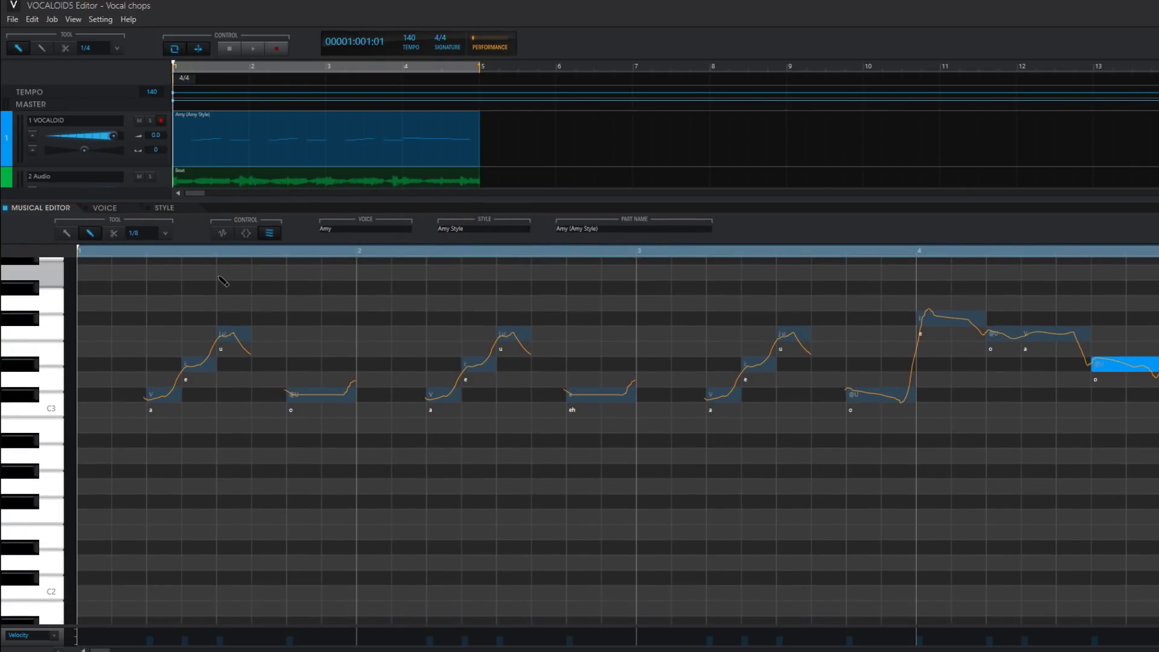
left_click(247, 233)
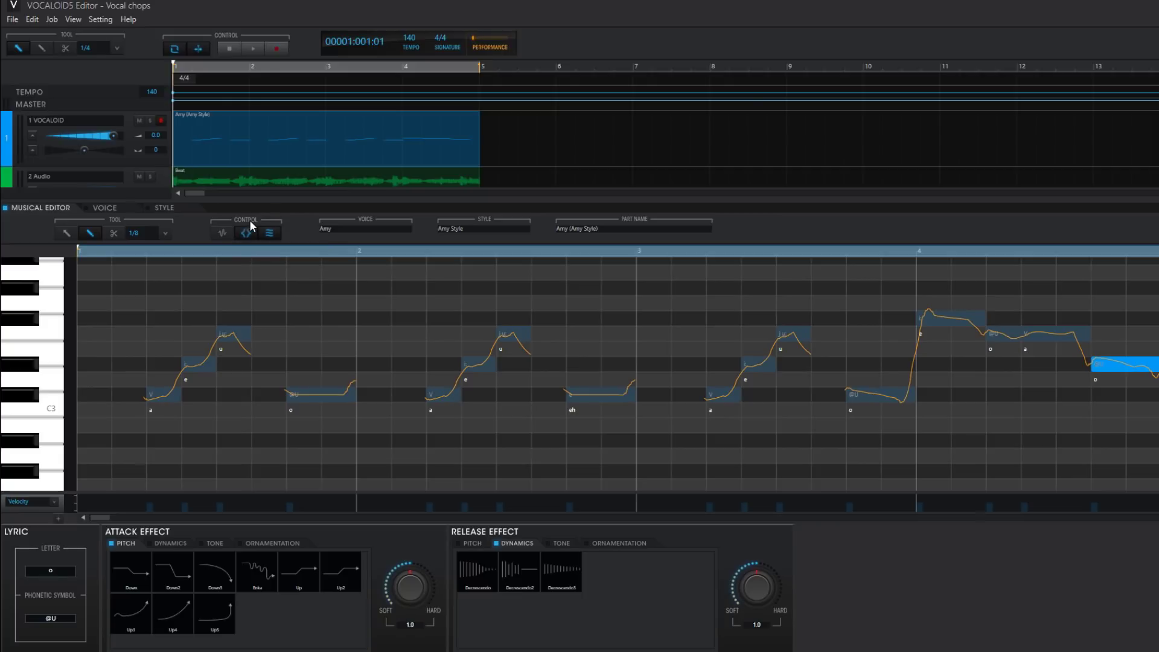
key("alt")
left_click(444, 395)
key("ctrl+a")
key("8")
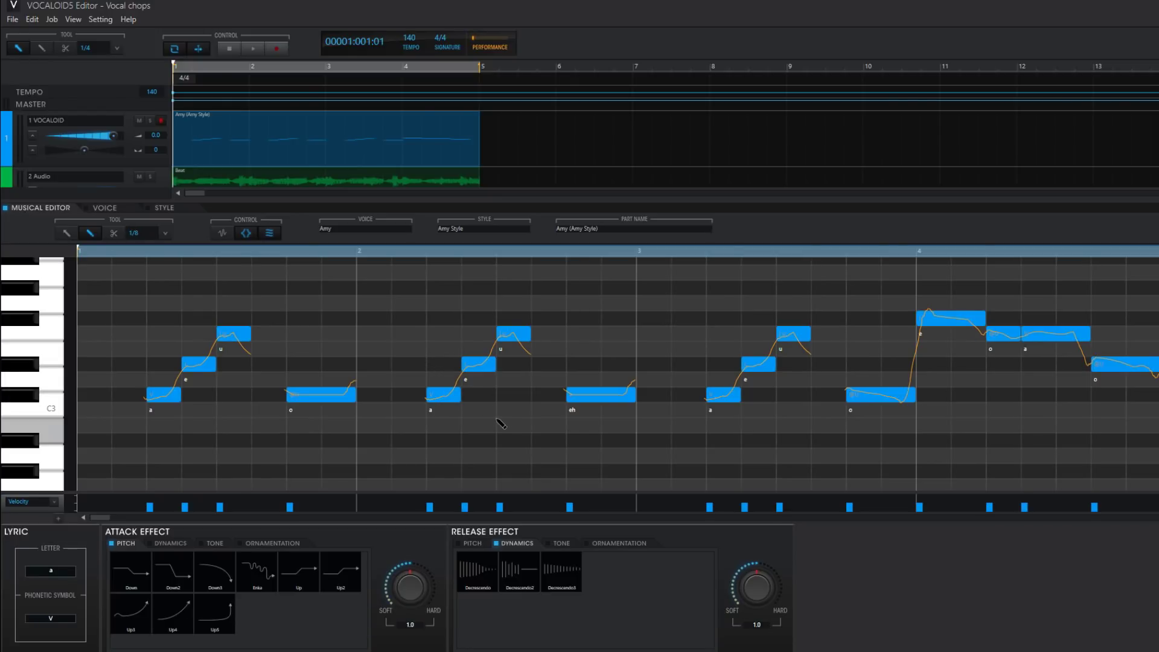
- Apply the Decrescendo dynamics release to every note and play back and preview the result
left_click(477, 544)
left_click(516, 544)
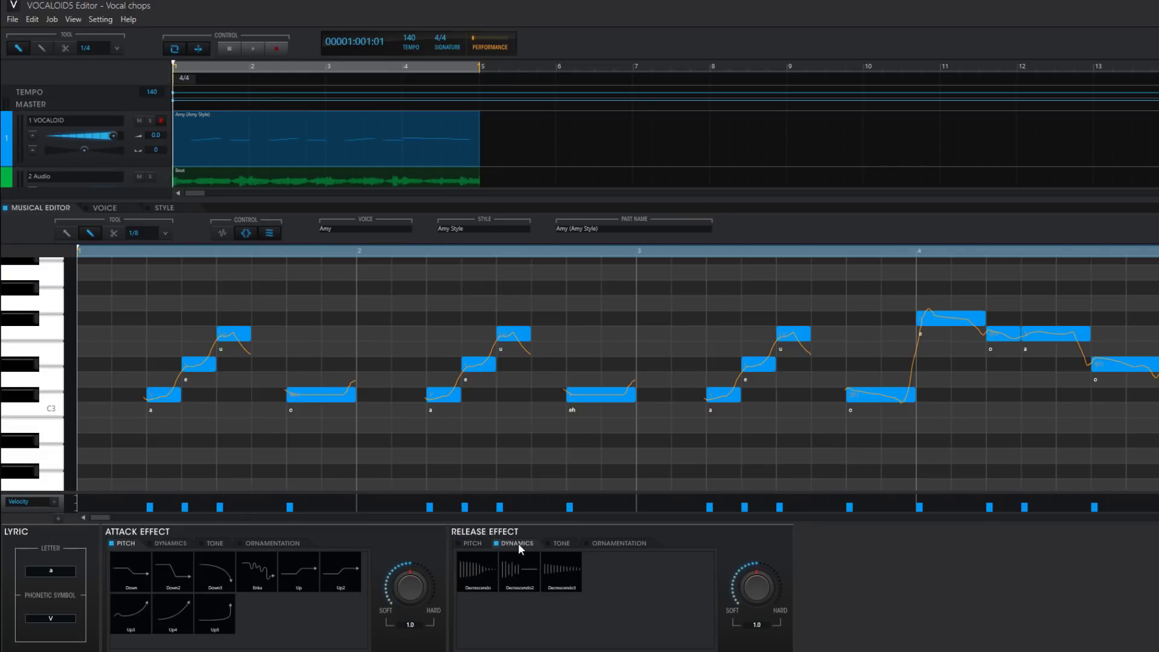
left_click(483, 578)
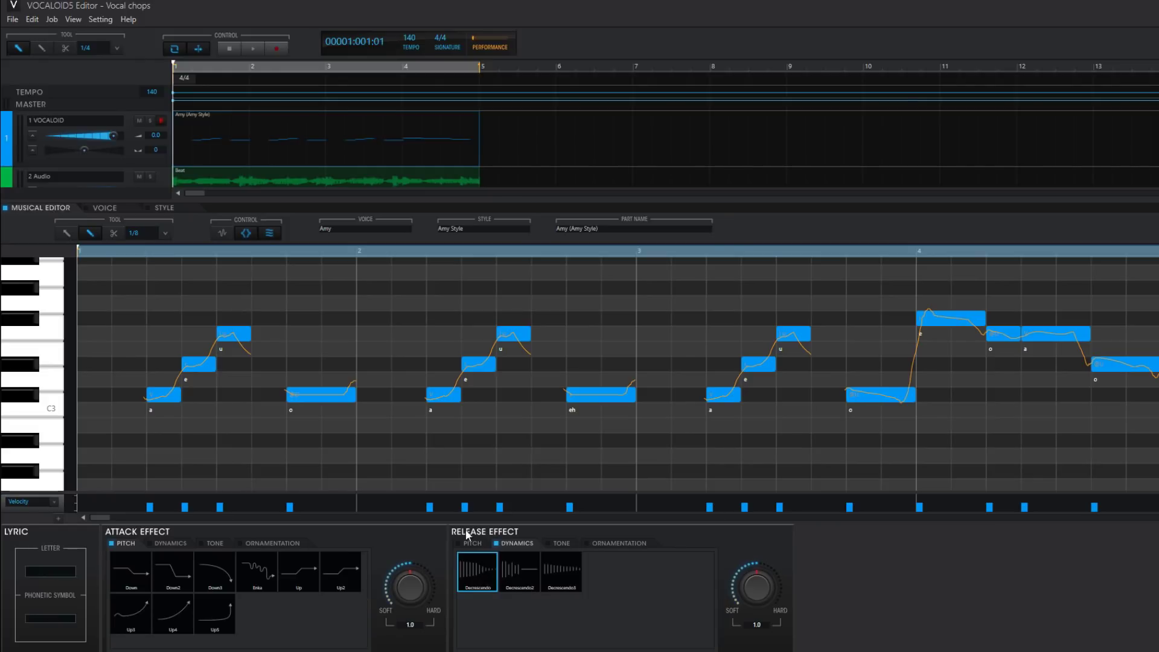
left_click(250, 50)
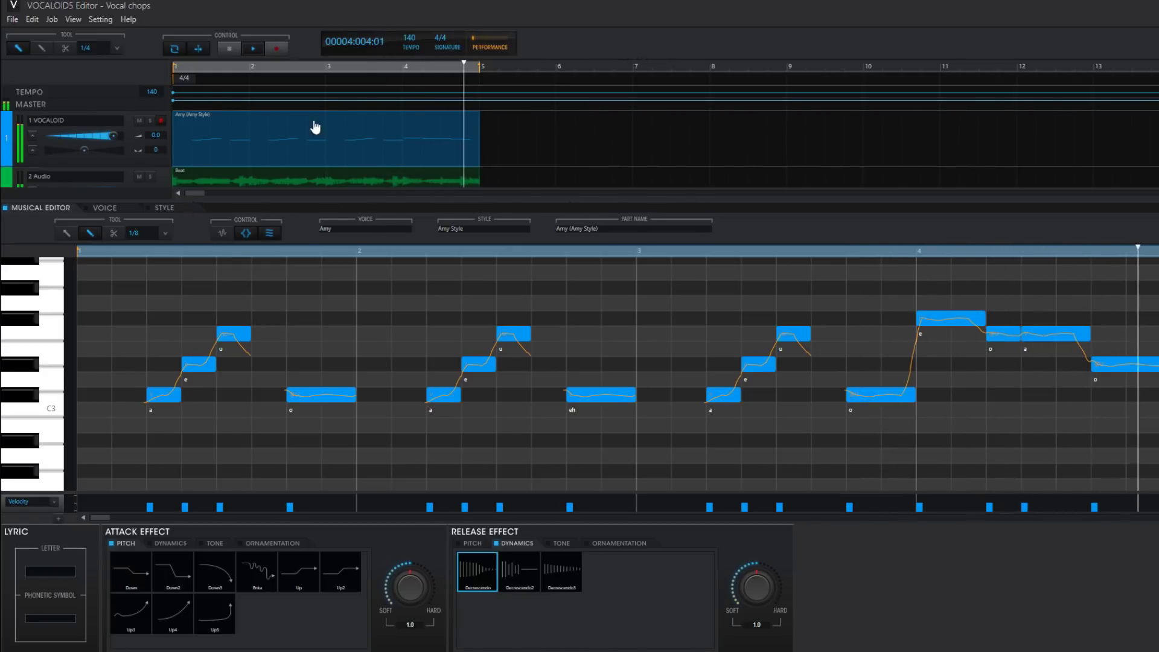
left_click(233, 47)
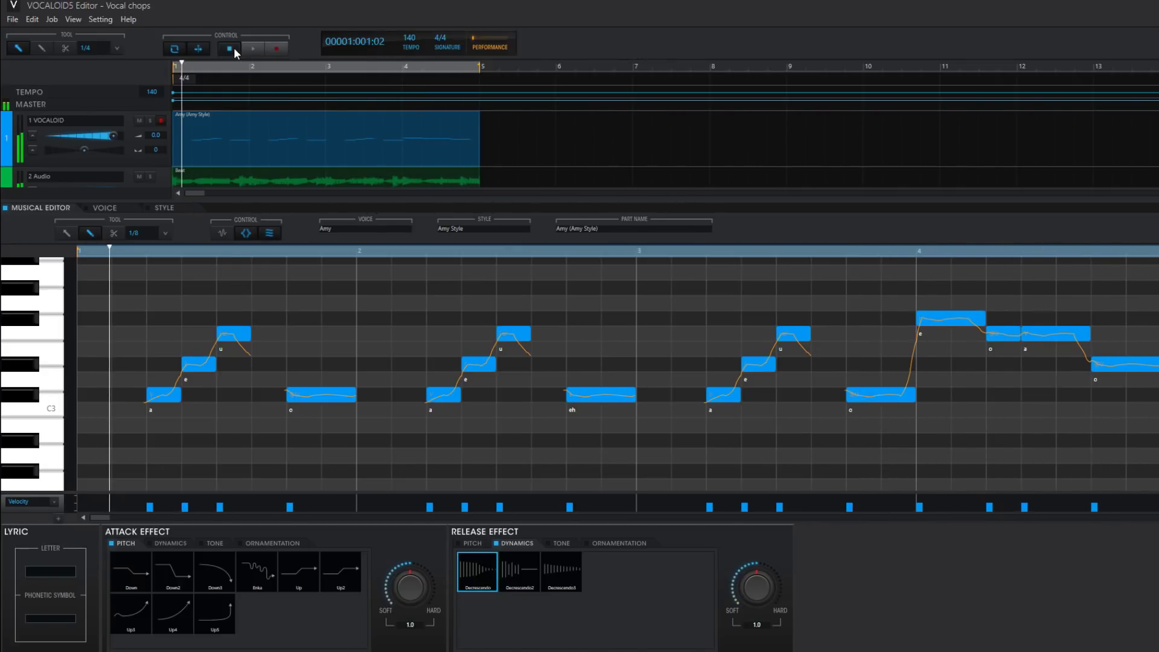
left_click(495, 582)
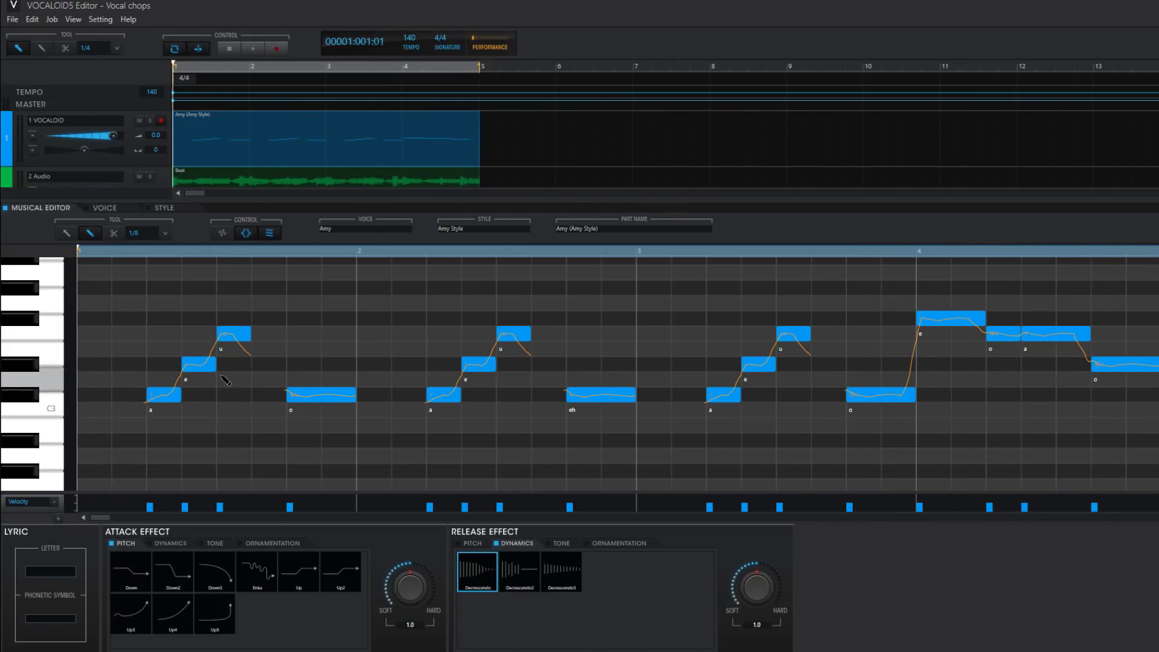
left_click(481, 583)
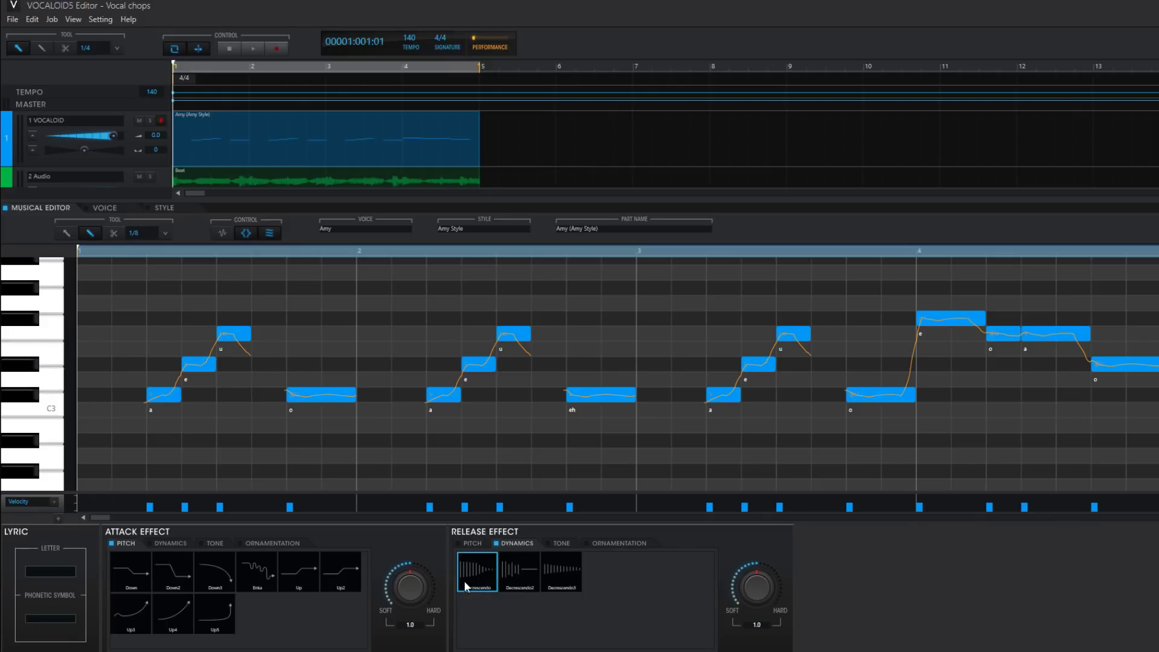
left_click(481, 582)
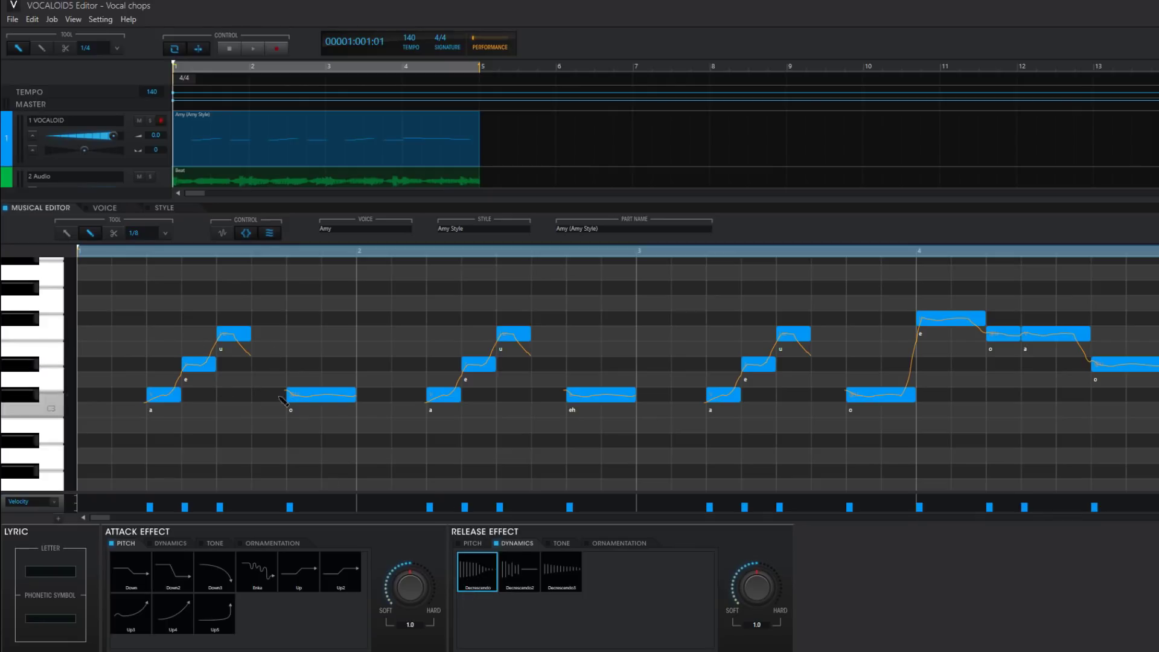
left_click(269, 234)
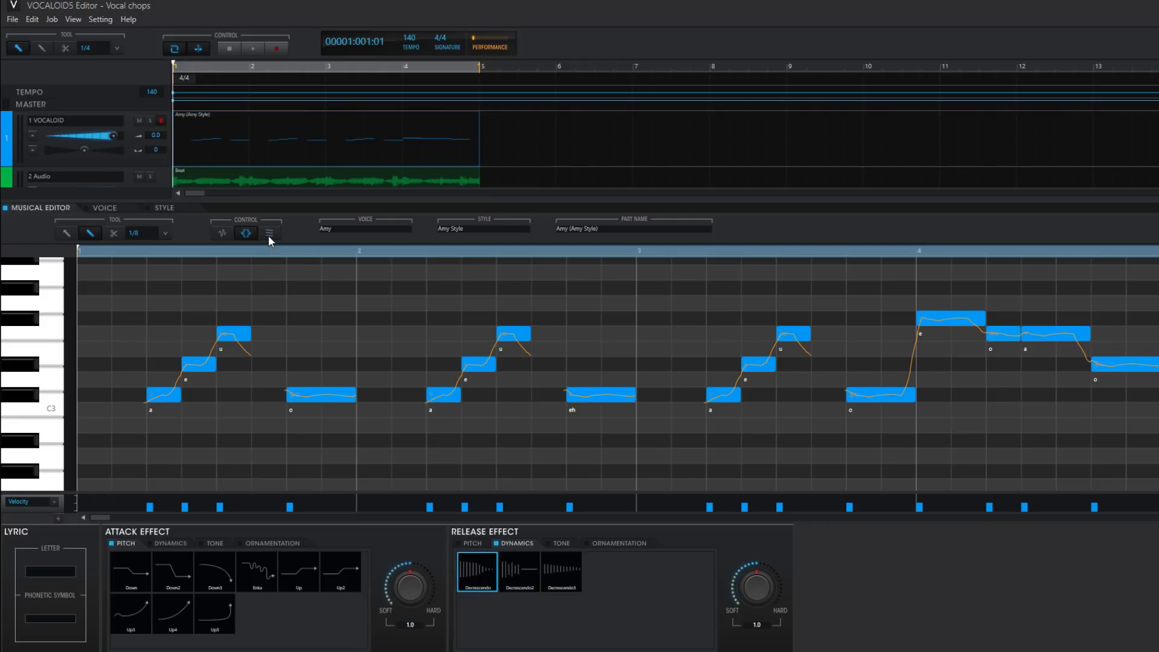
left_click(226, 48)
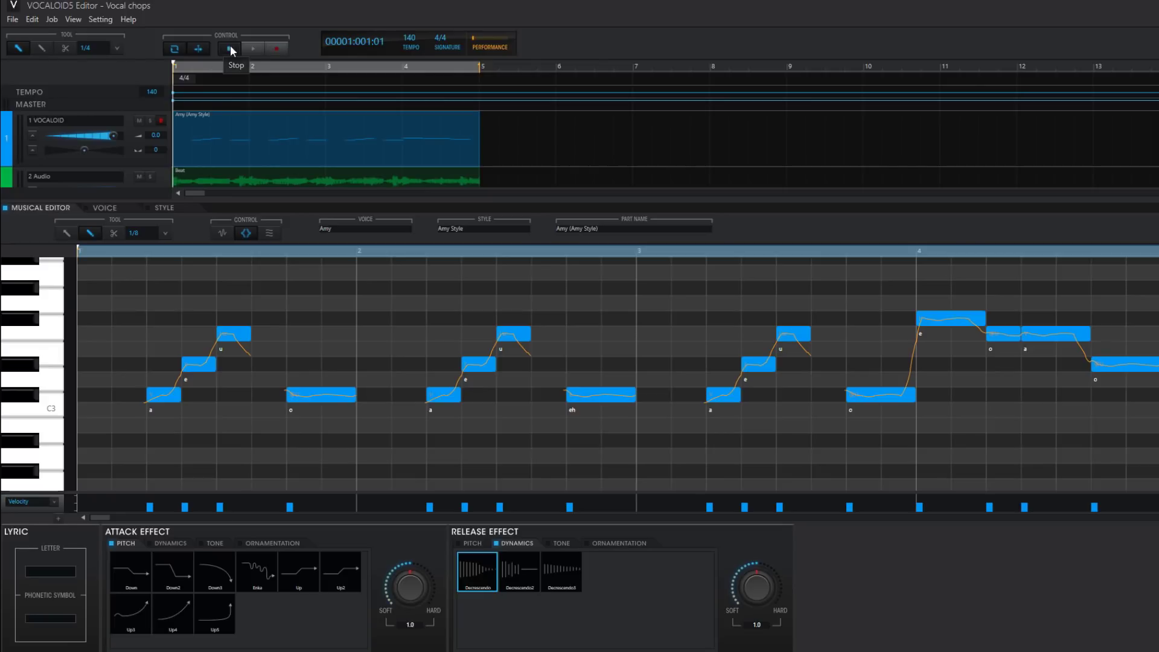
left_click(248, 46)
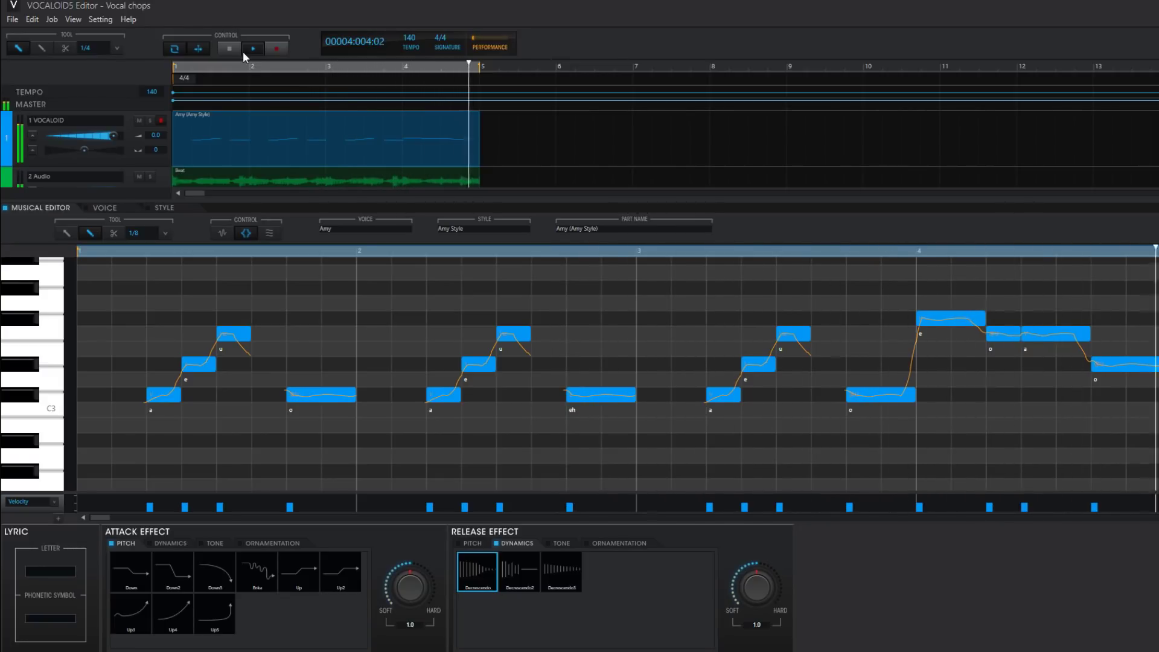
left_click(235, 51)
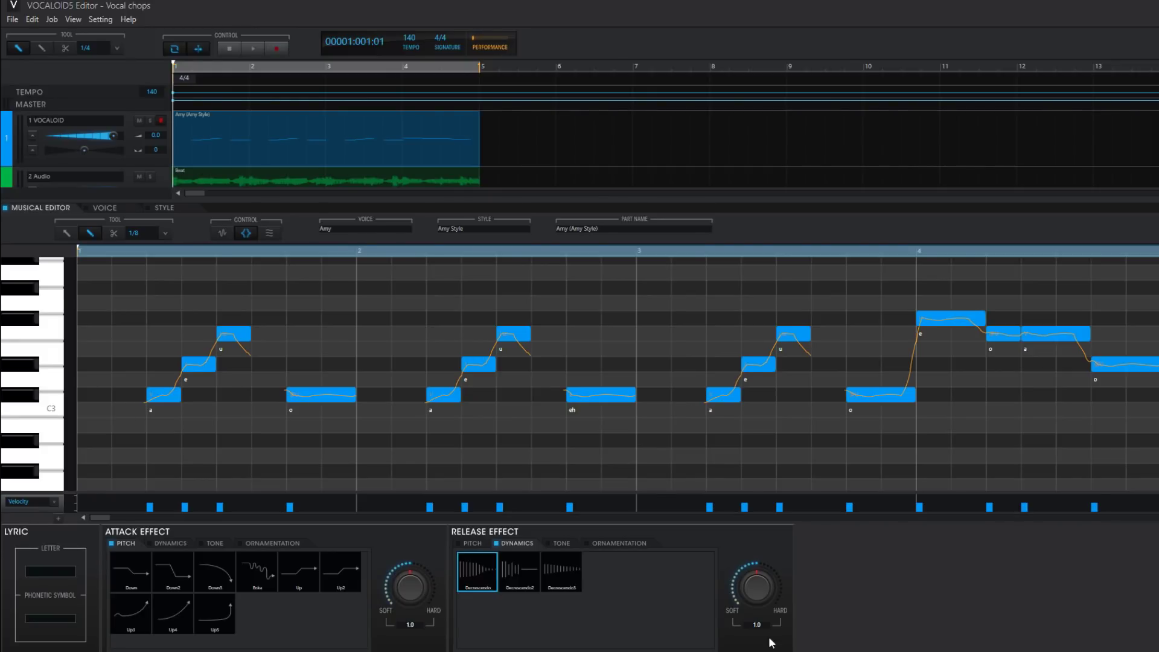
- Apply the Lead Vocal Deep Emotion style preset to the Amy part and play it back
left_click(163, 208)
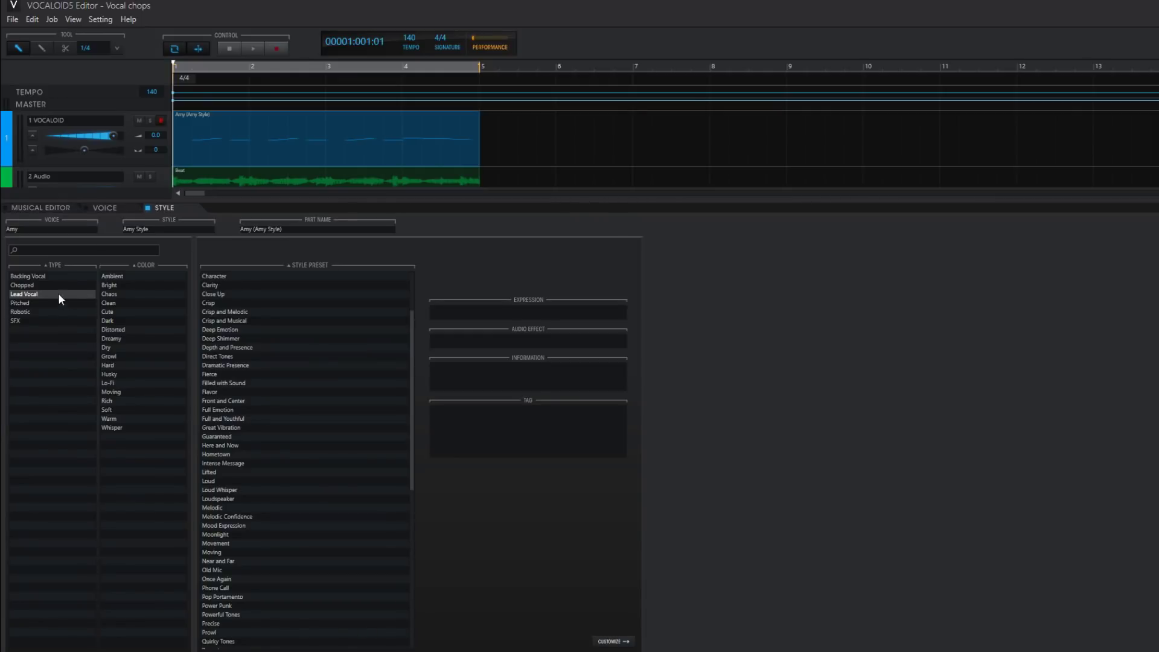
left_click(219, 330)
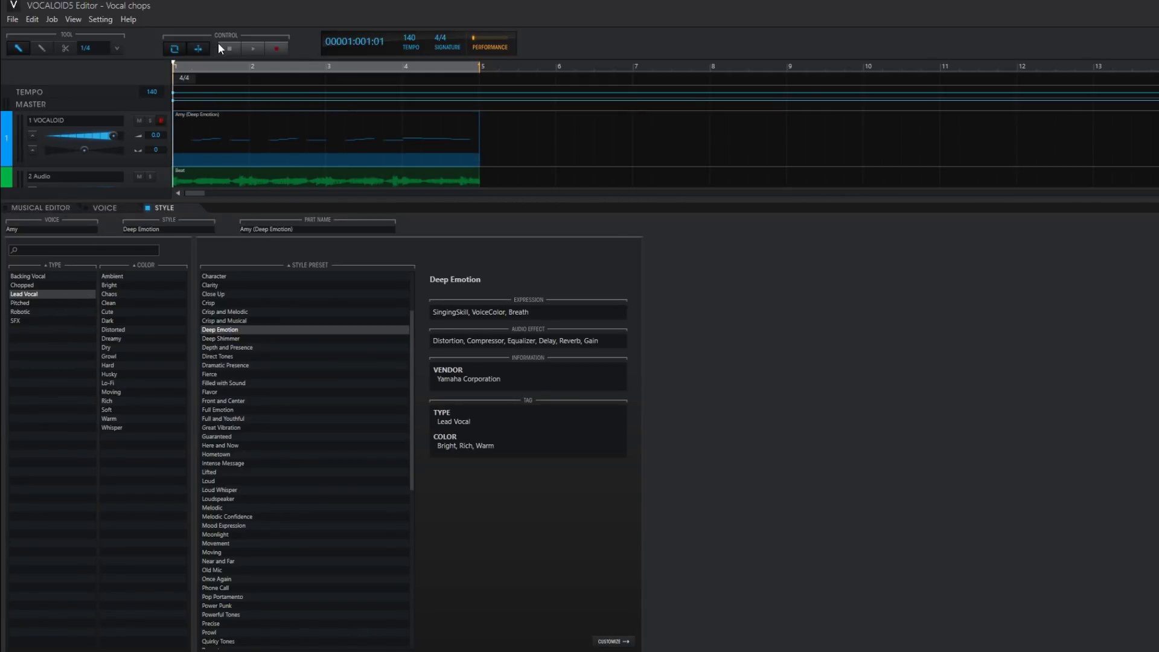
left_click(250, 50)
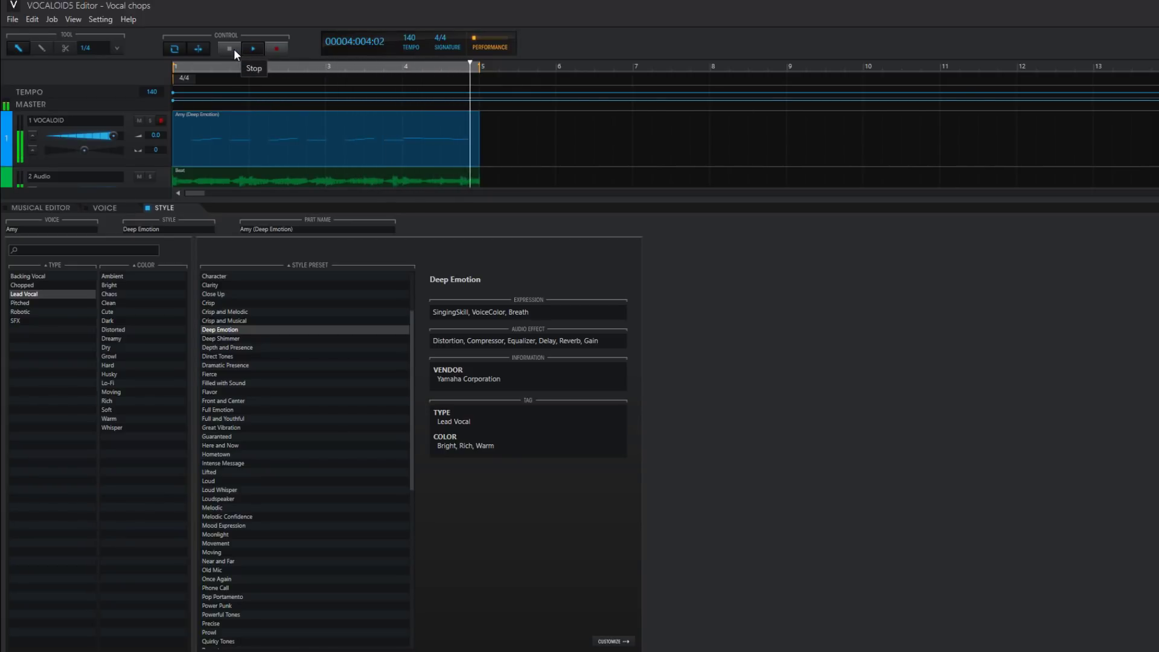
left_click(234, 49)
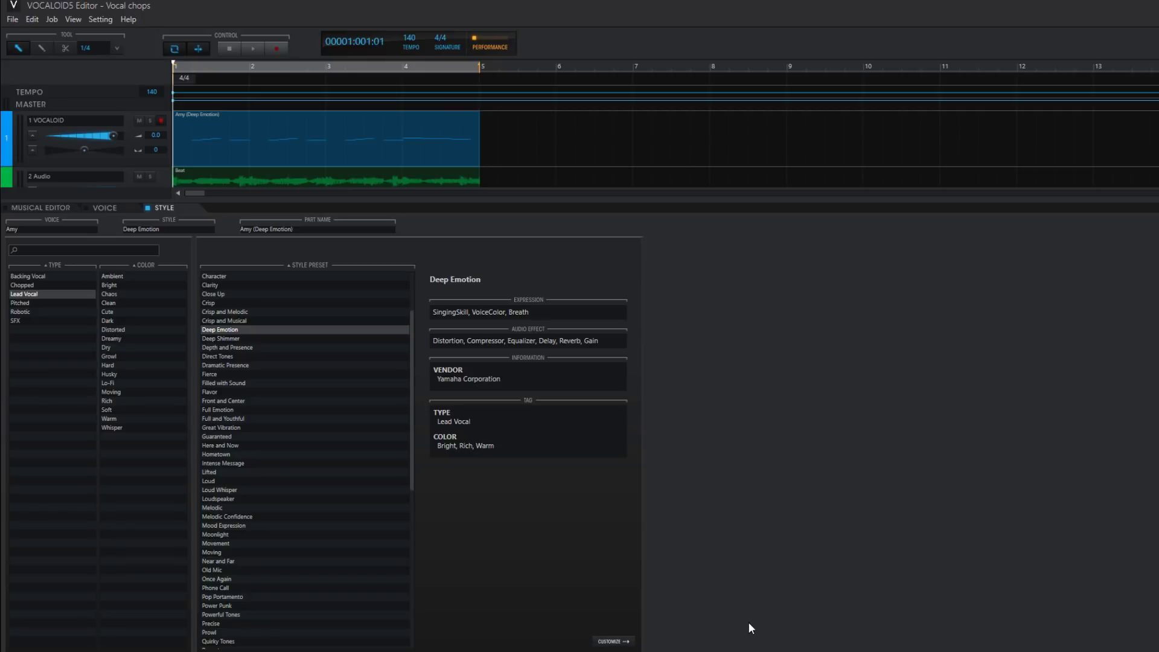
- In the style's Customize settings, set reverb time to 1.93s and Dry/Wet mix to 33%
left_click(624, 644)
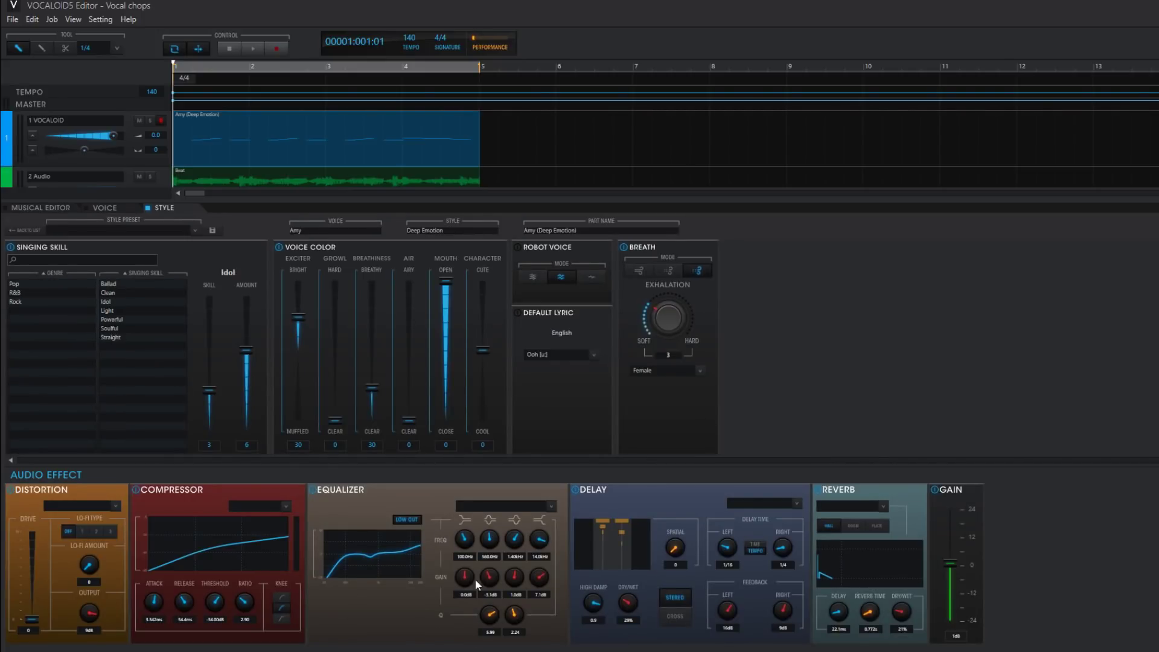
left_click(254, 52)
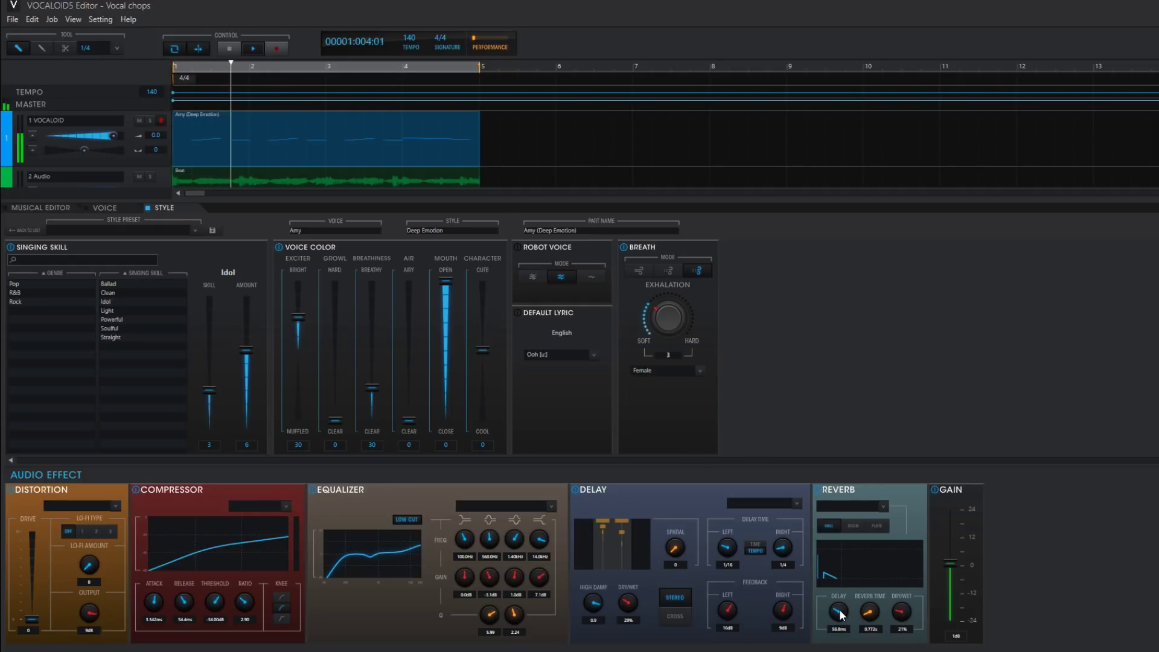
left_click_drag(869, 613, 907, 621)
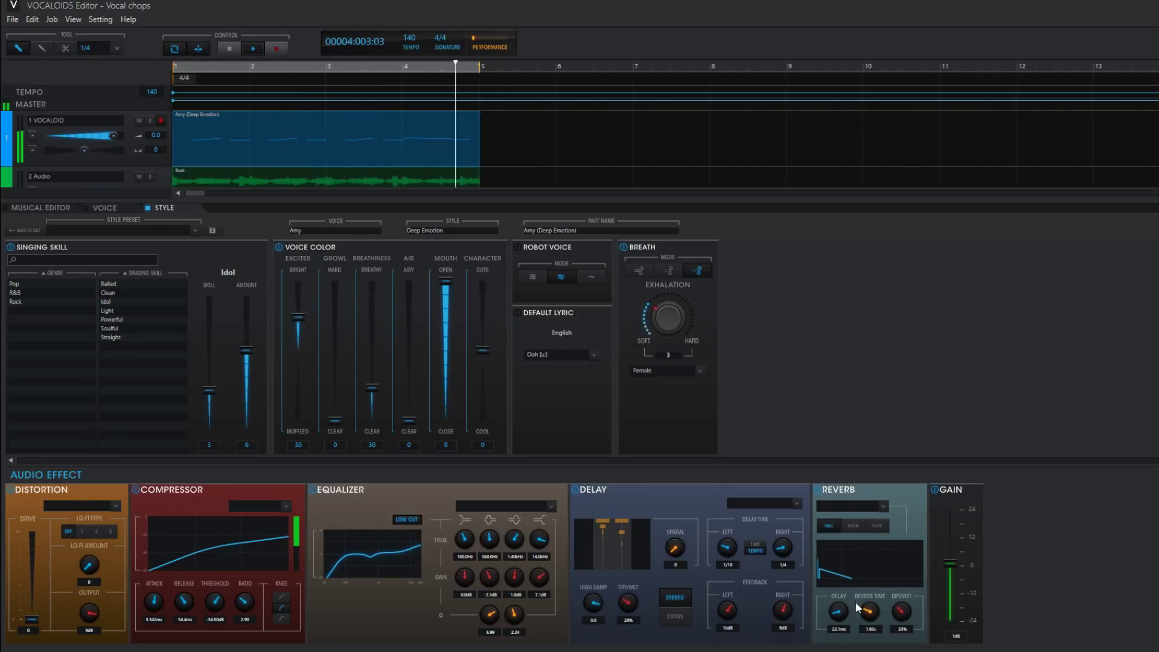
left_click(229, 50)
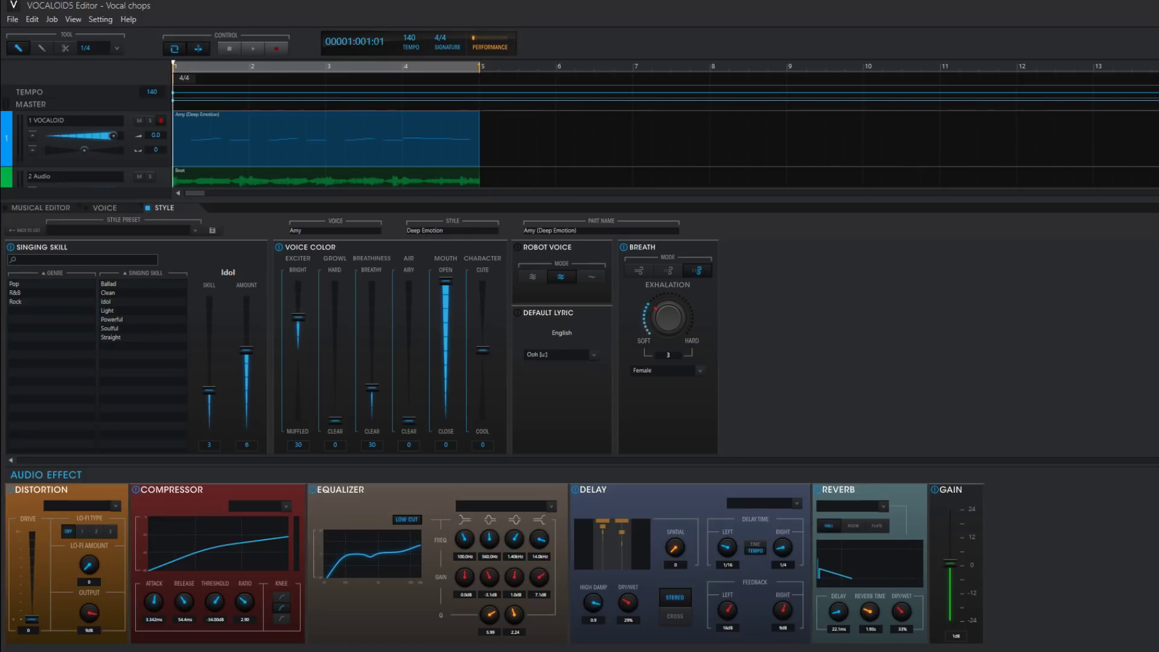
- Turn on Robot Voice in its third mode and play the vocal over the beat
left_click(518, 247)
left_click(401, 127)
left_click(592, 279)
left_click(248, 52)
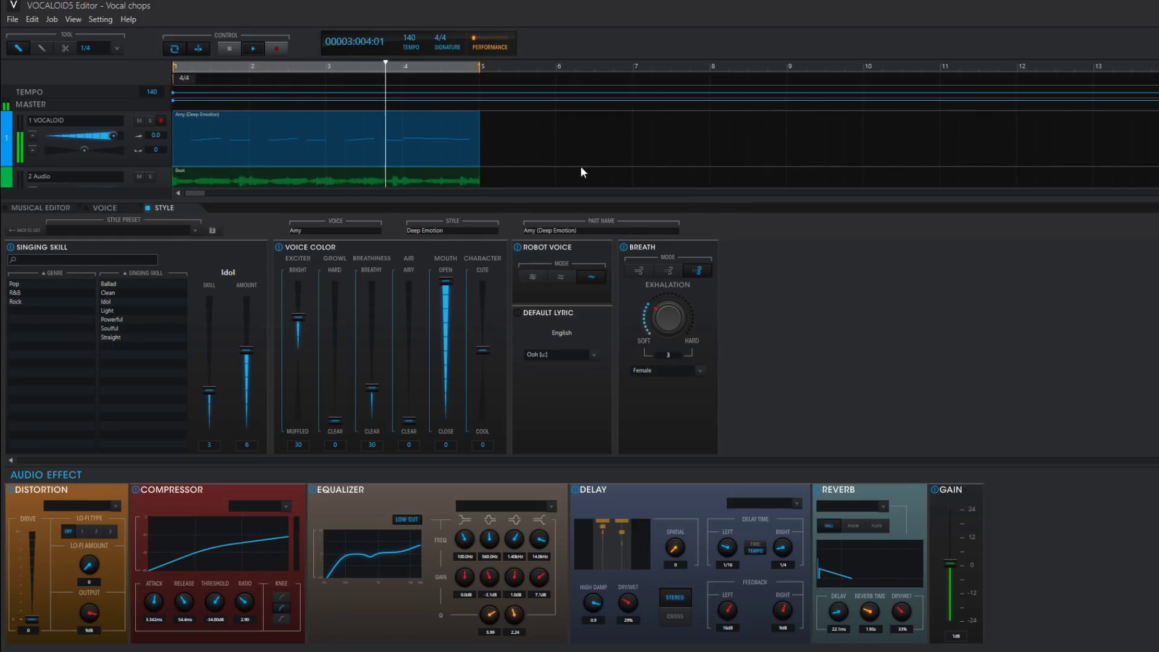
left_click(230, 48)
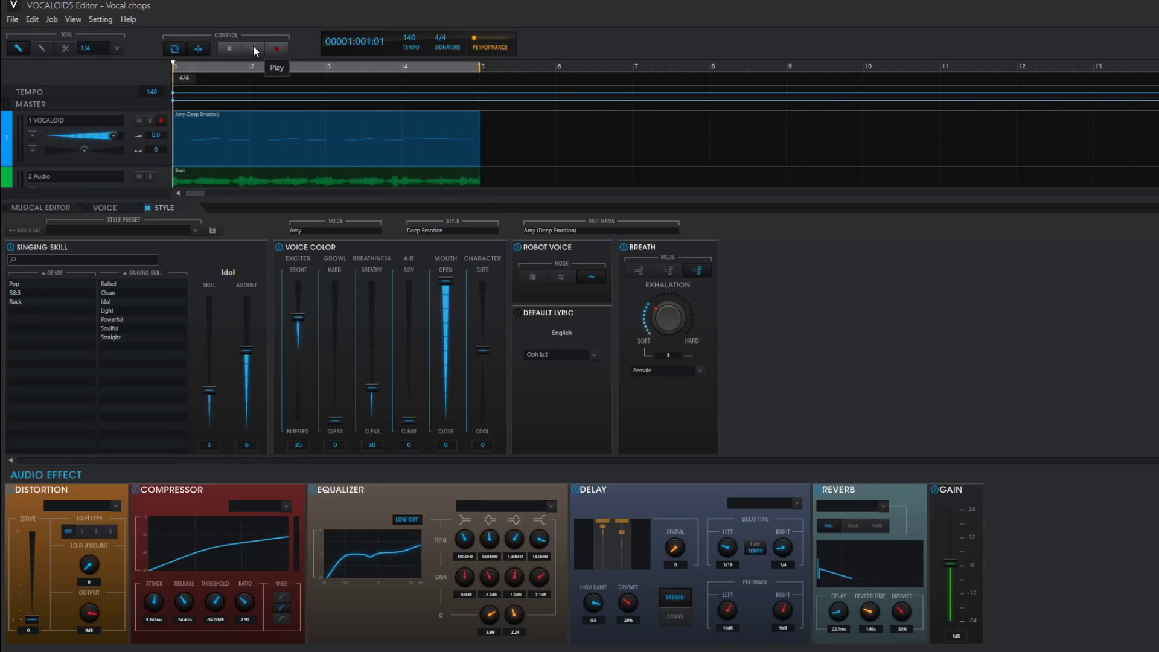
- Return to the Musical Editor with an enlarged track area, then play the Amy vocal over the beat
left_click(46, 205)
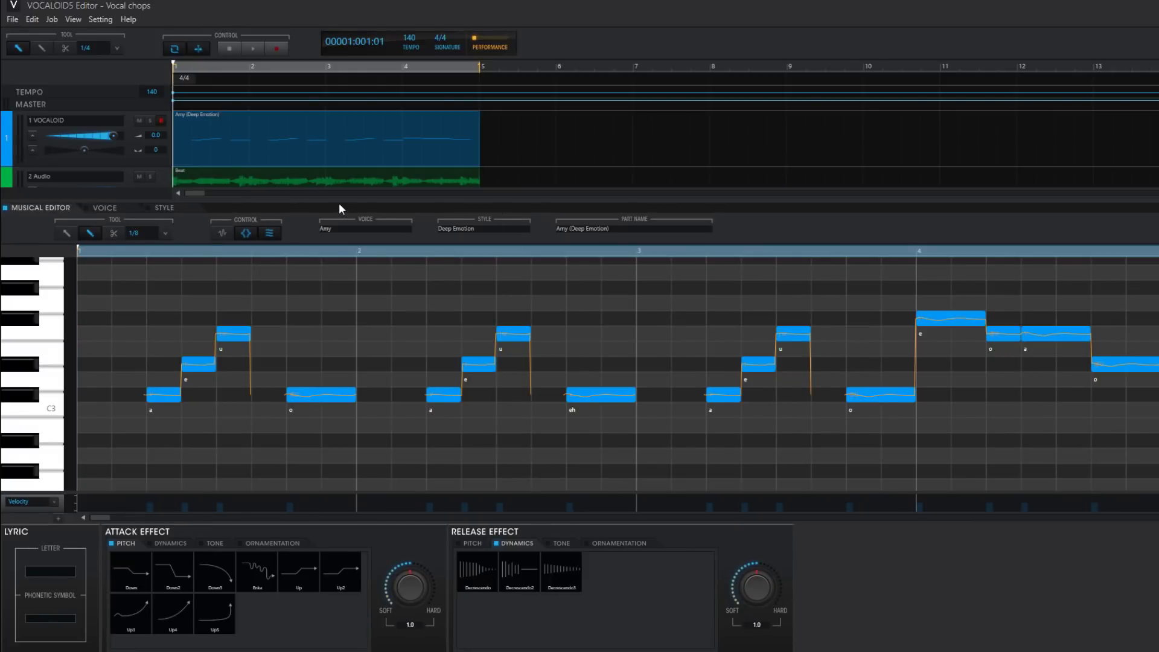
left_click_drag(339, 201, 334, 314)
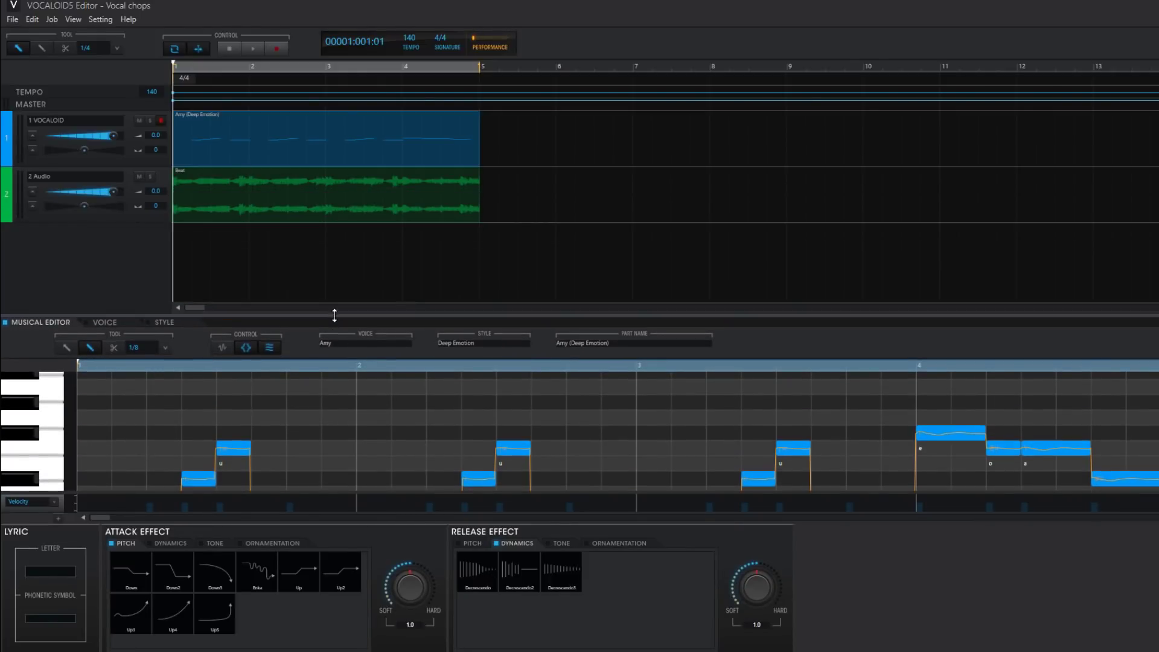
left_click(253, 49)
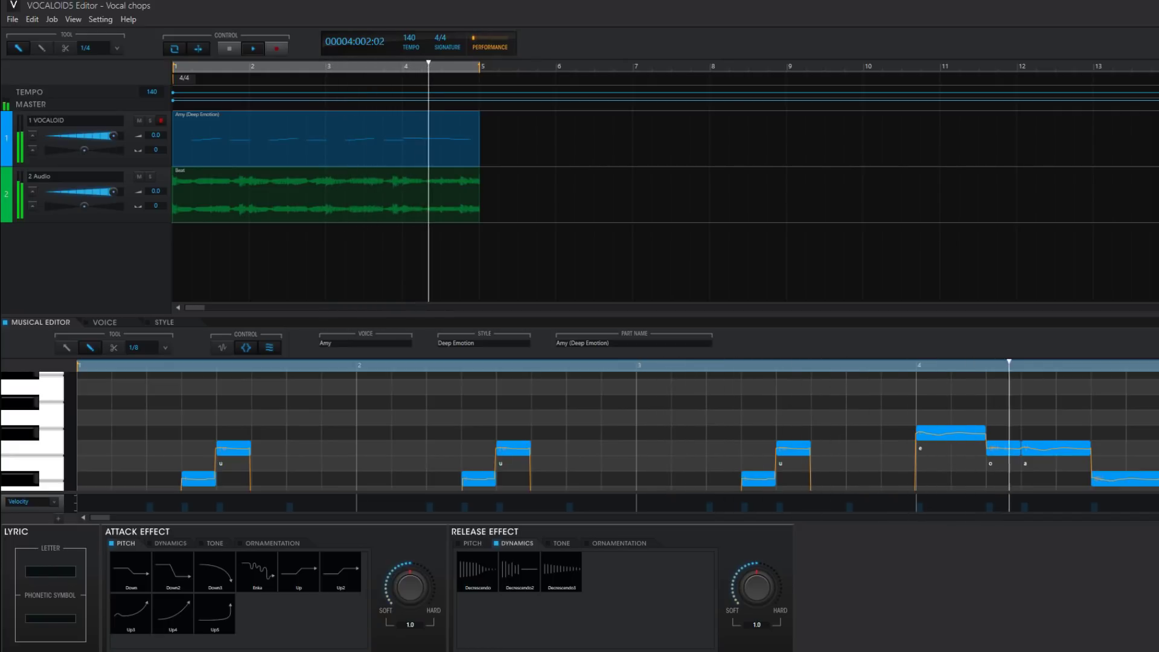
left_click(229, 48)
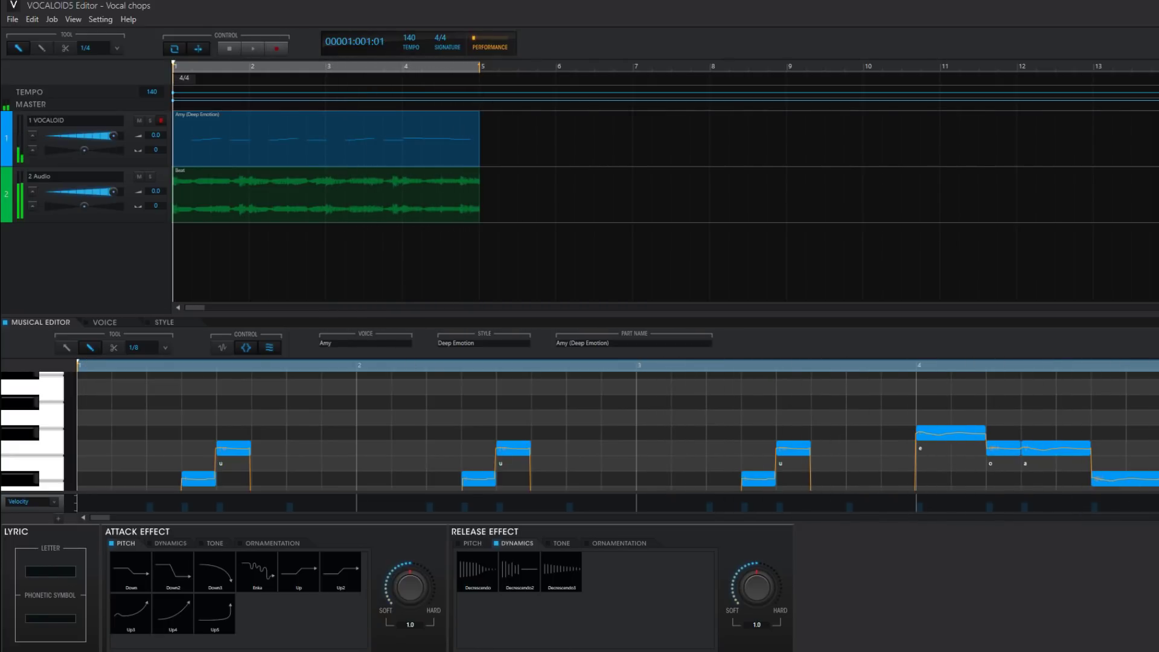